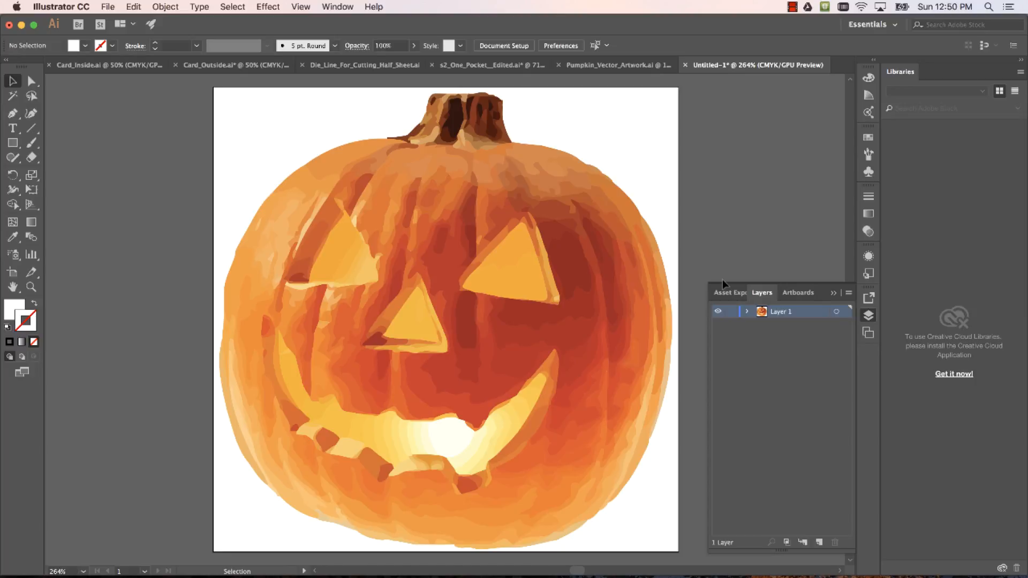
Step: Check the artboard's width and height with the Artboard tool, and return to the Selection tool
click(747, 311)
click(747, 311)
click(12, 272)
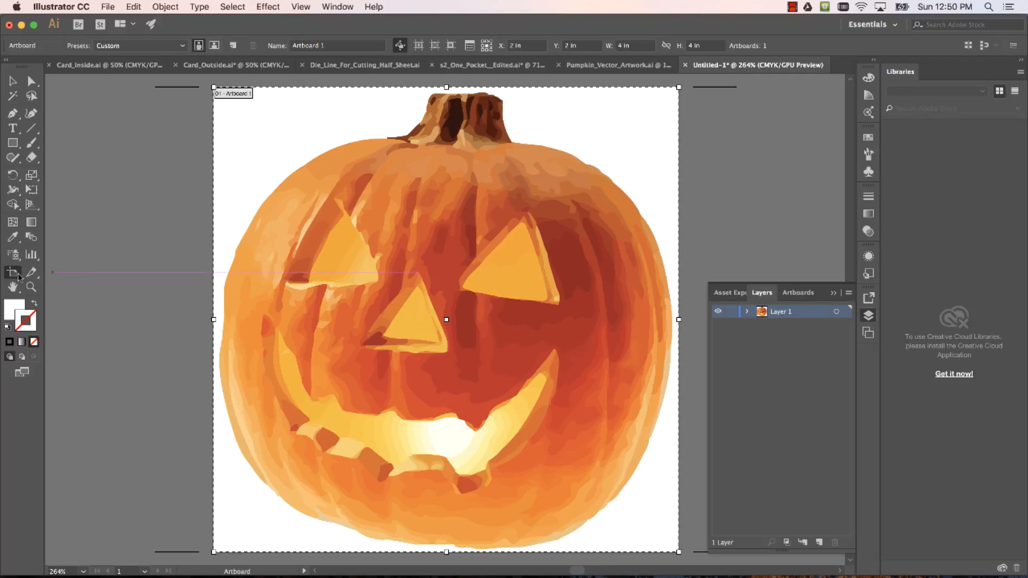
click(795, 356)
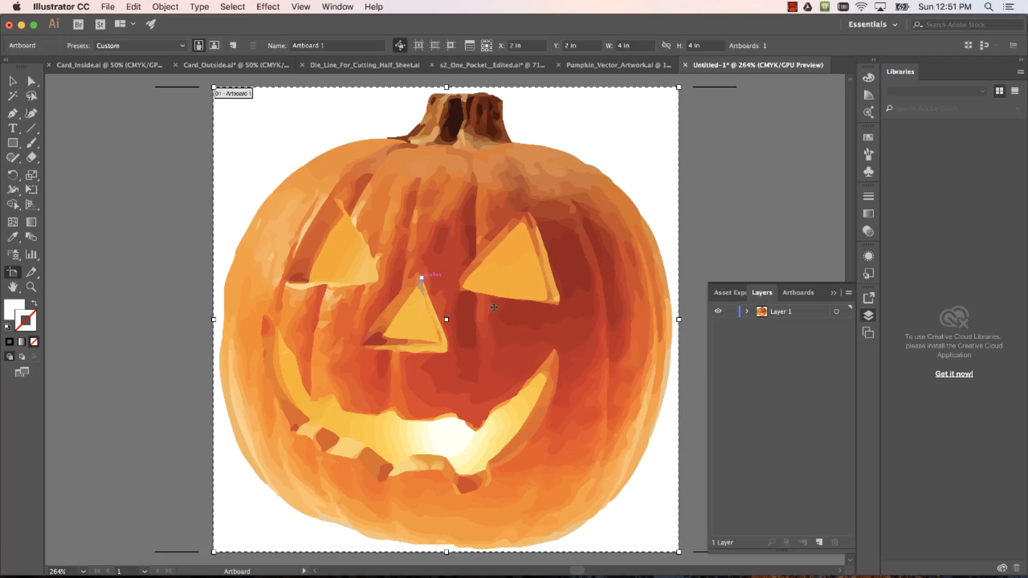
click(13, 80)
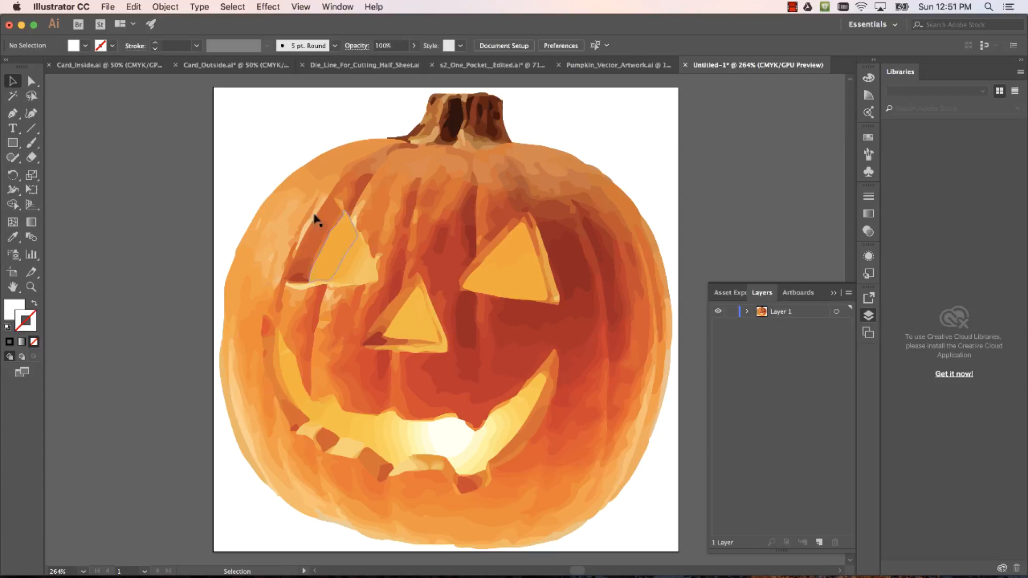
Step: Change the document color mode to RGB Color
click(107, 7)
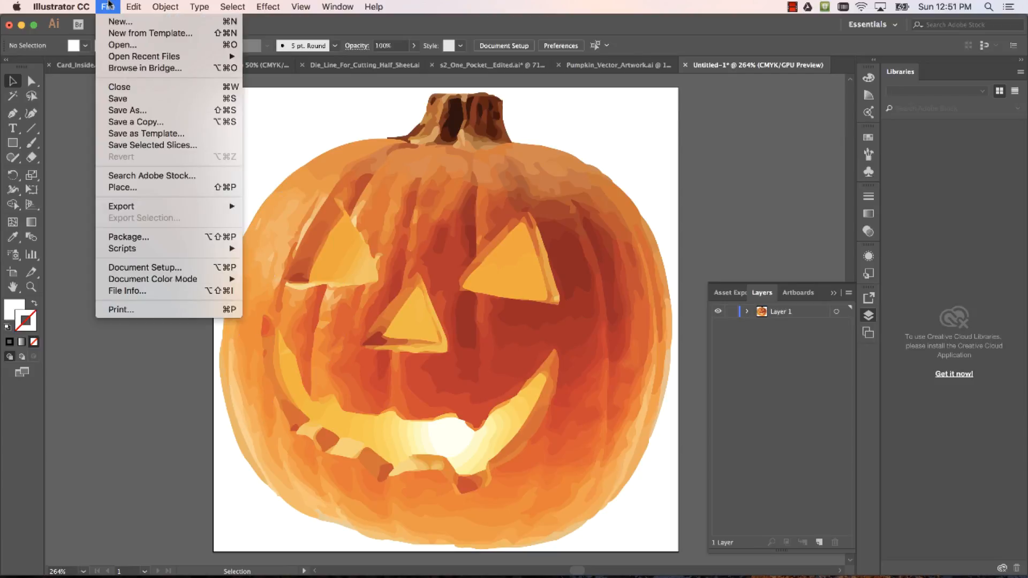
mouse_move(167, 279)
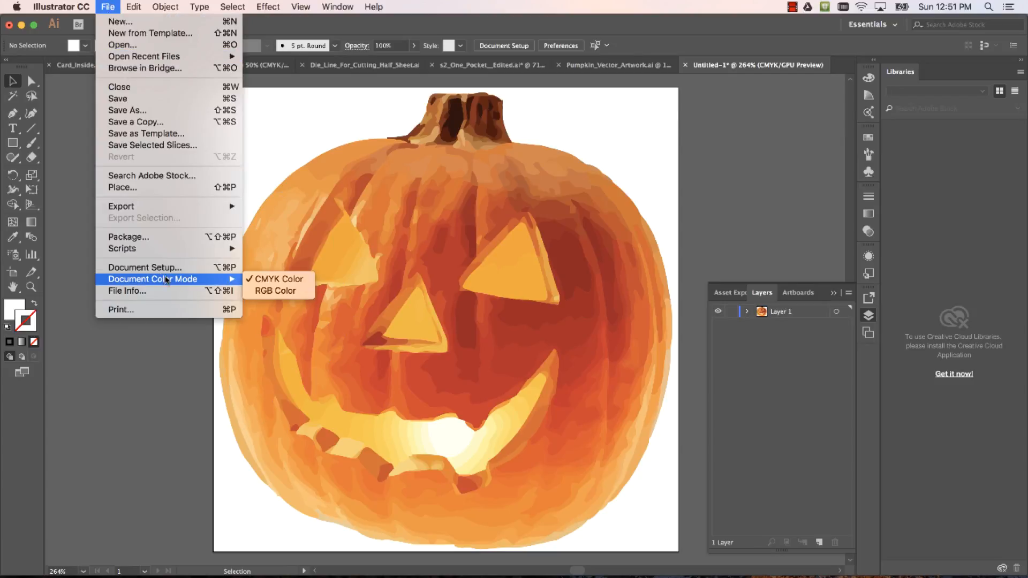
click(282, 291)
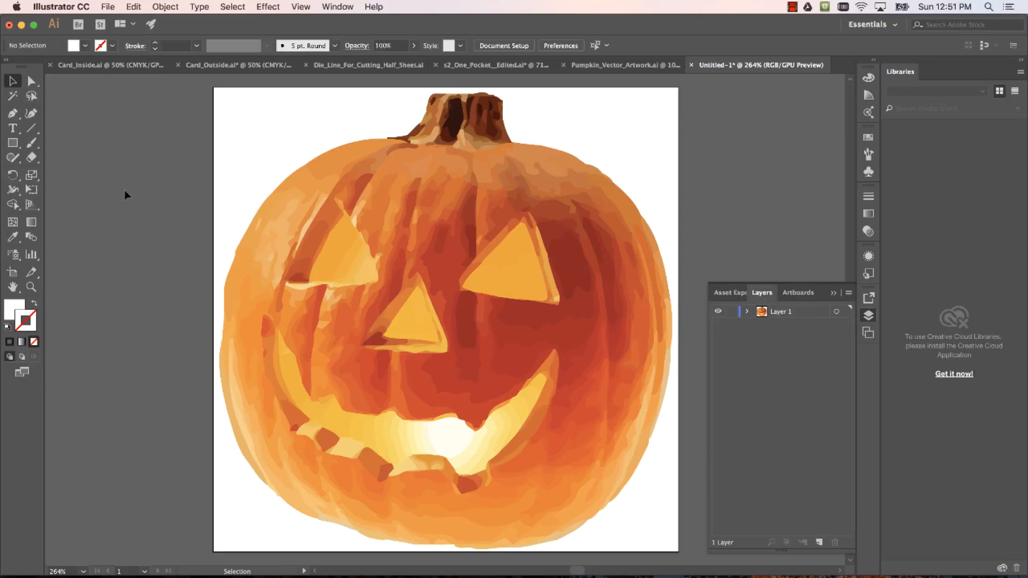
Step: Duplicate the whole pumpkin group in place, and select the upper copy inside Layer 1
key(super+a)
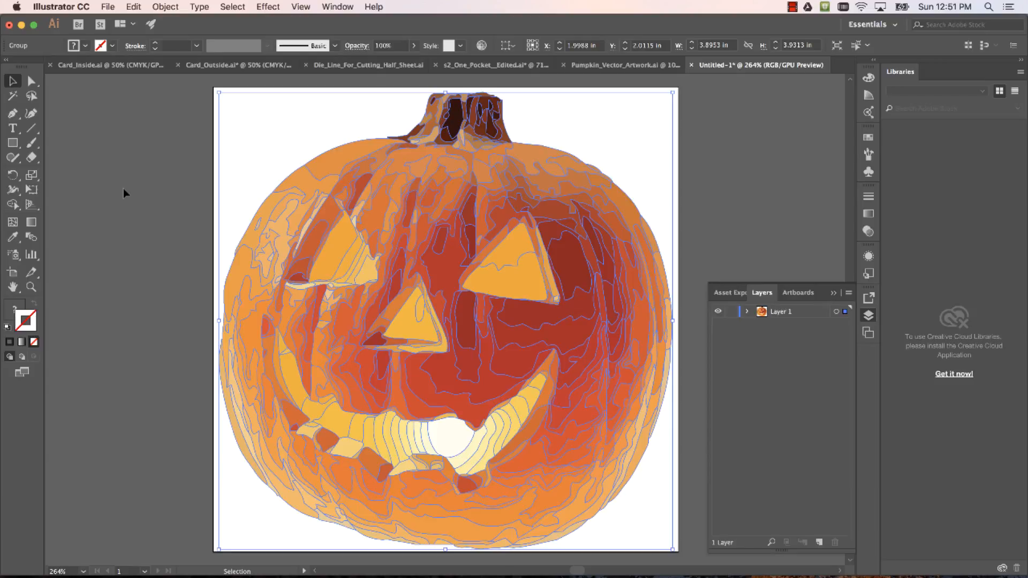
key(a)
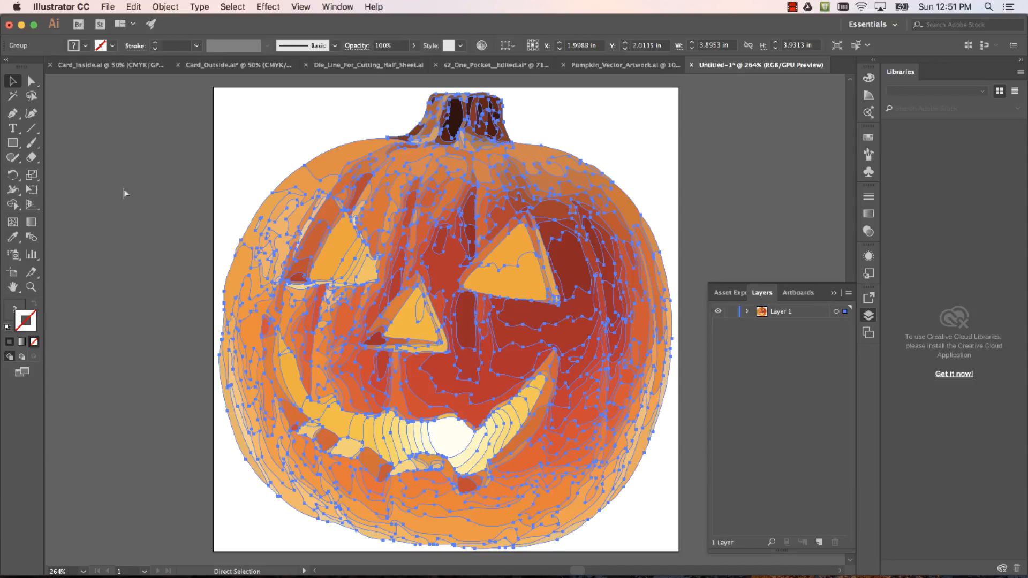
key(v)
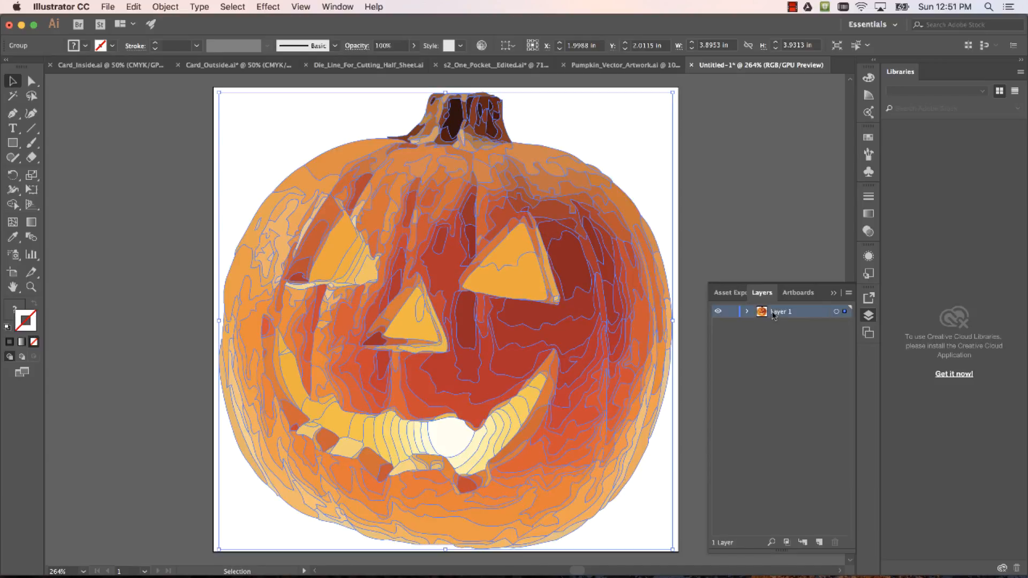
click(747, 312)
click(792, 327)
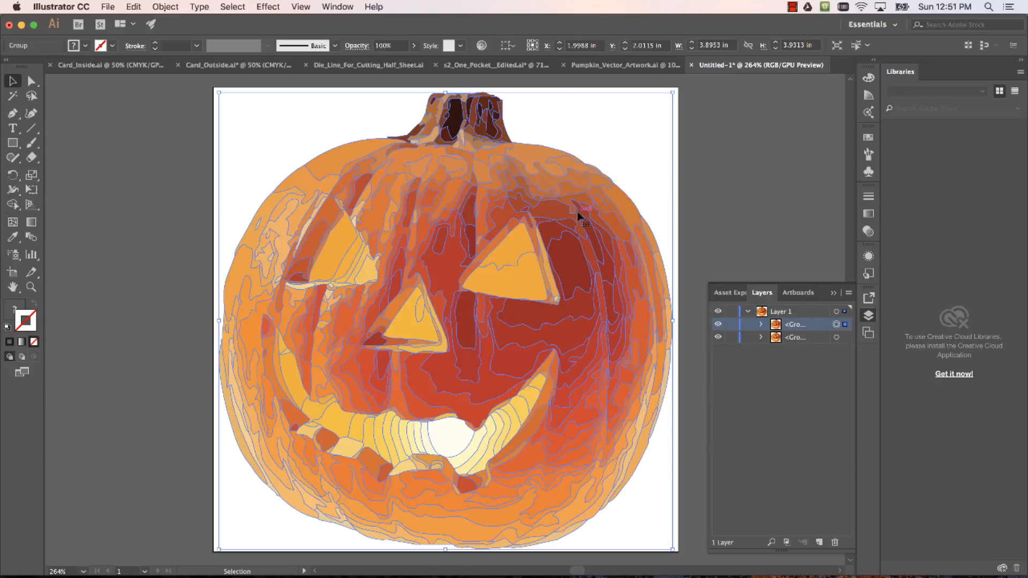
Step: Move the upper pumpkin copy aside to expose the one beneath it, and undo the move
drag(578, 215, 695, 180)
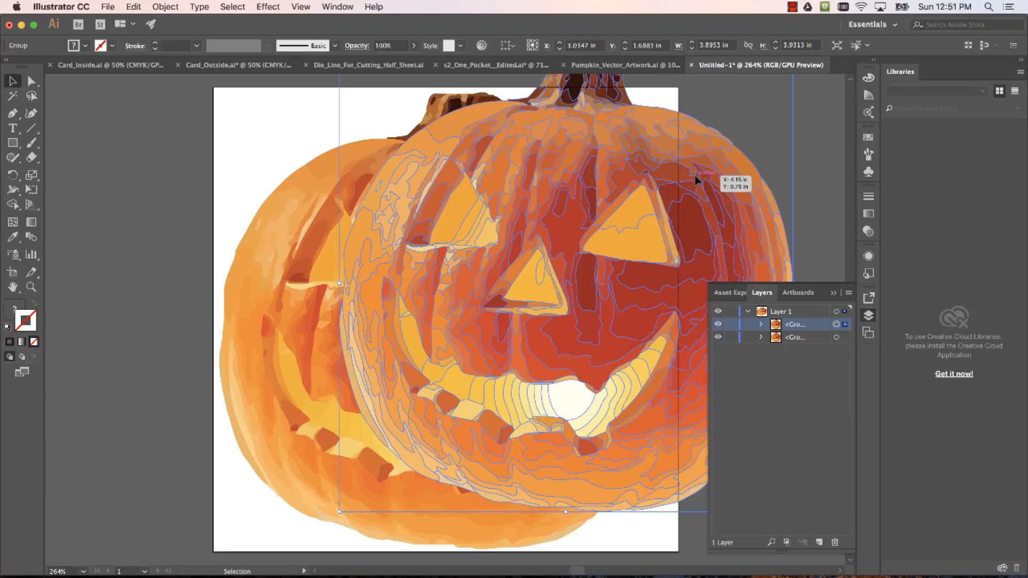
key(super+z)
click(774, 349)
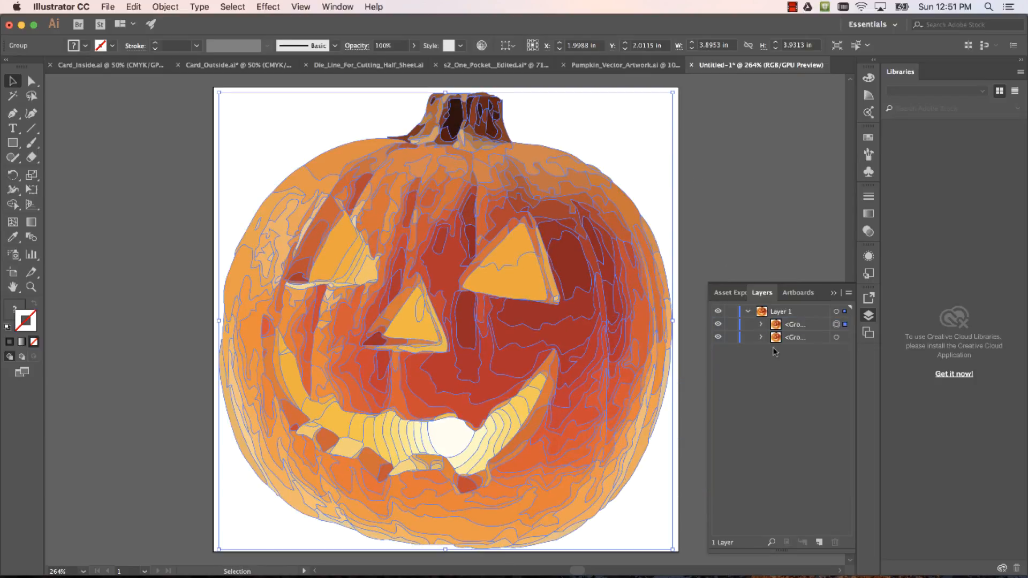
key(alt+super)
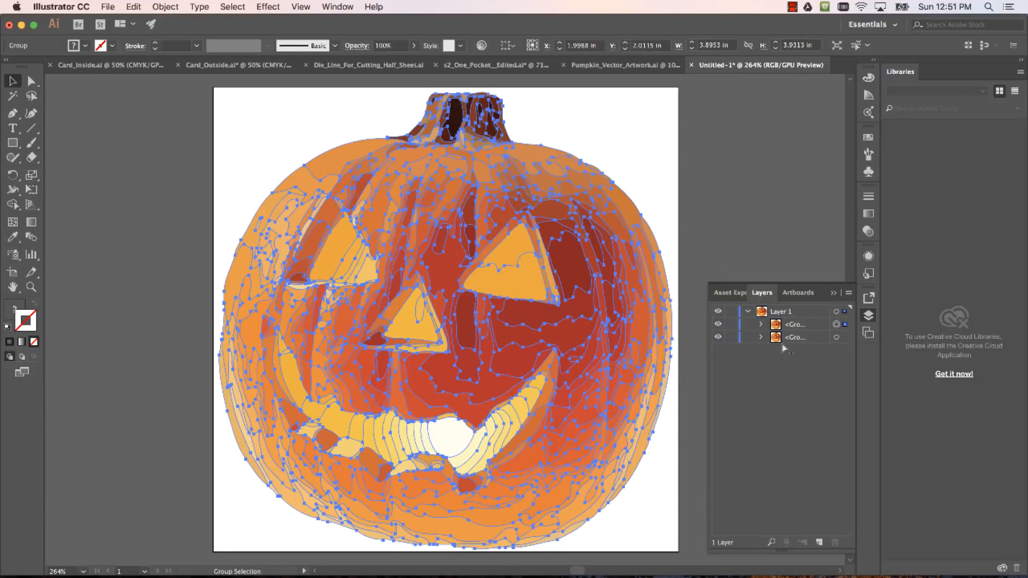
click(778, 324)
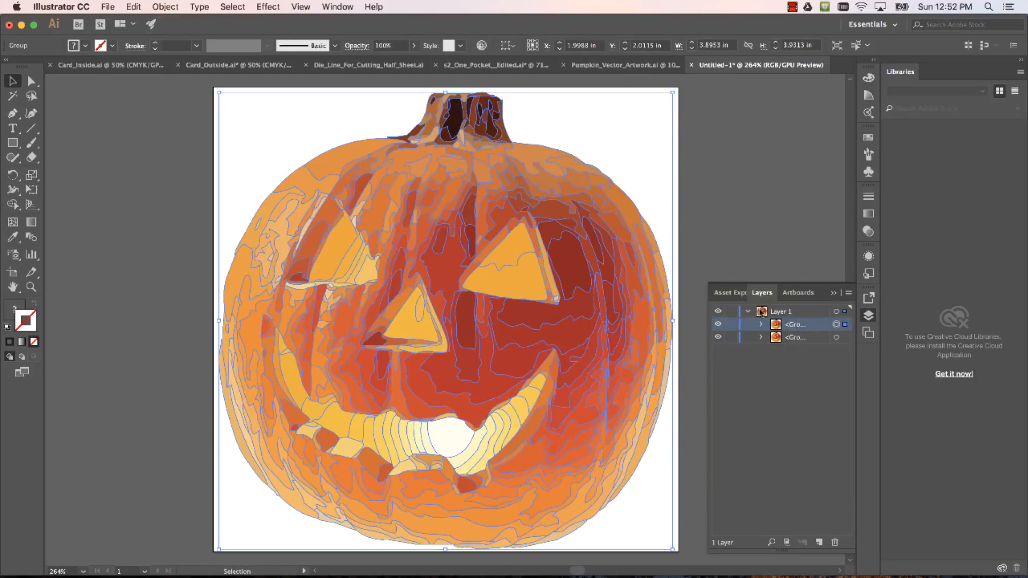
click(781, 399)
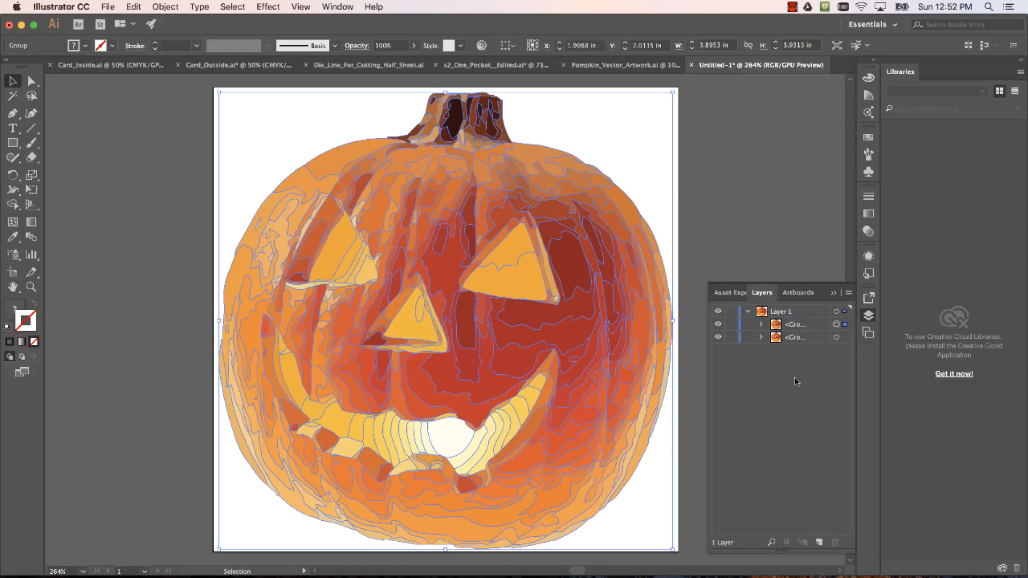
click(792, 325)
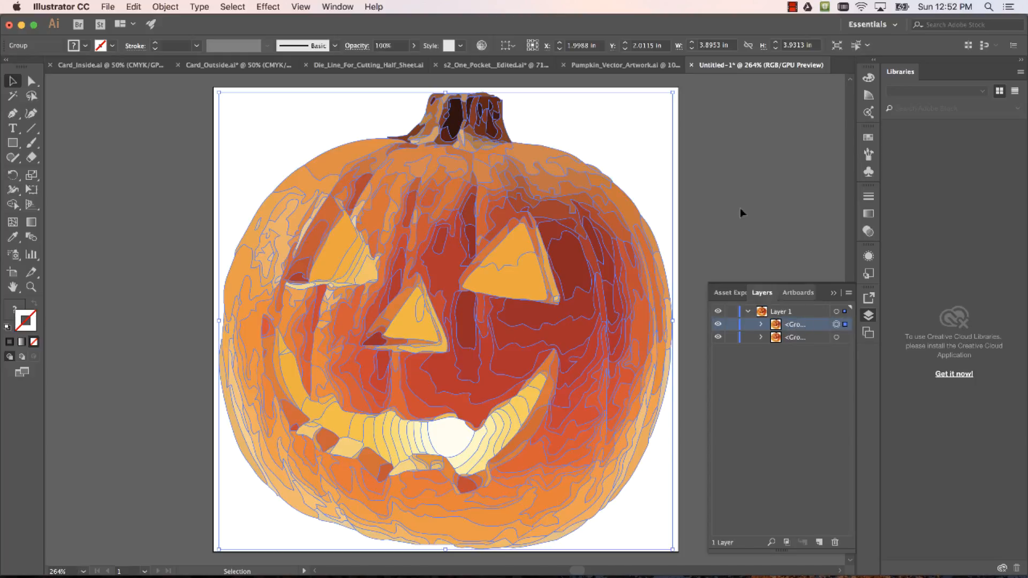
Step: Create a new layer above Layer 1 and name it Die_Line Layer
click(748, 311)
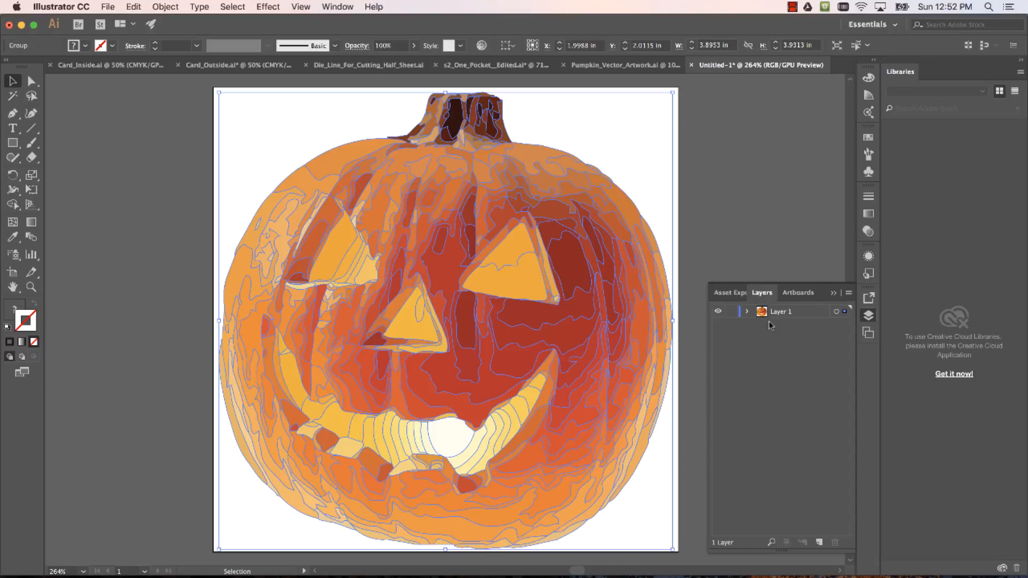
click(789, 348)
click(819, 543)
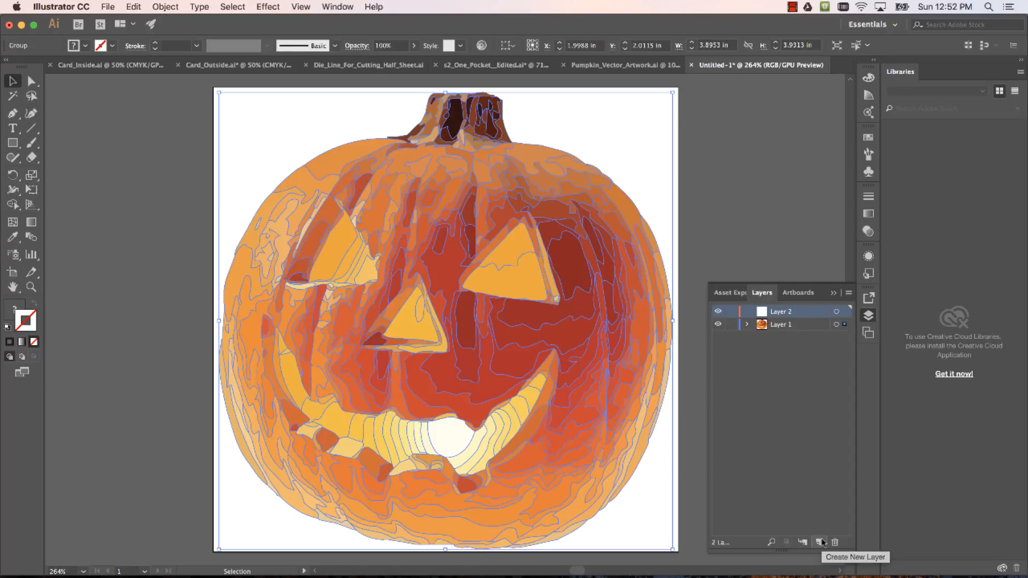
double_click(779, 315)
text(DS)
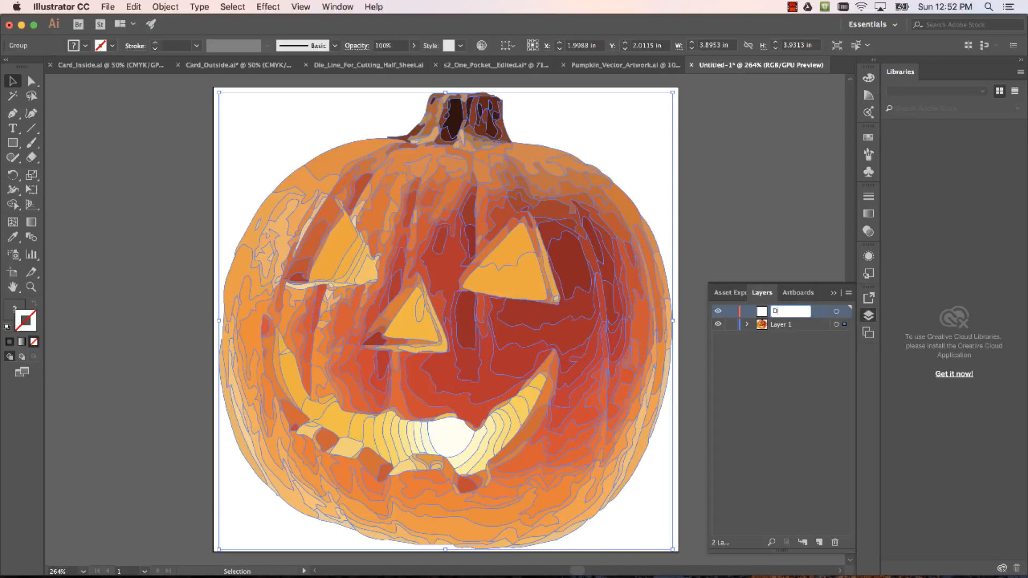
text(e_Li)
text(ne Lat)
text(er)
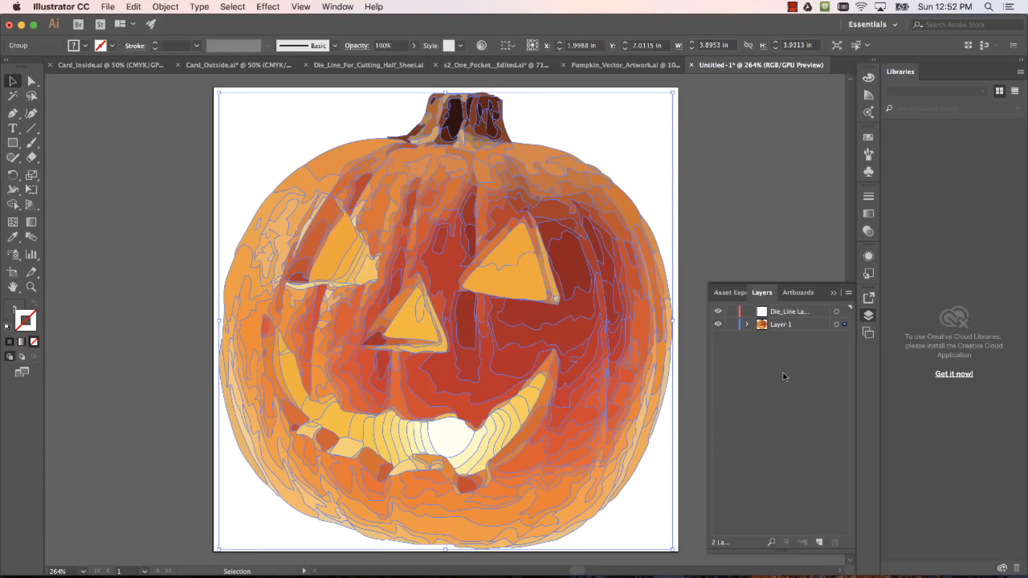
key(Return)
Step: Move the upper pumpkin group from Layer 1 into the Die_Line layer
click(773, 327)
click(748, 325)
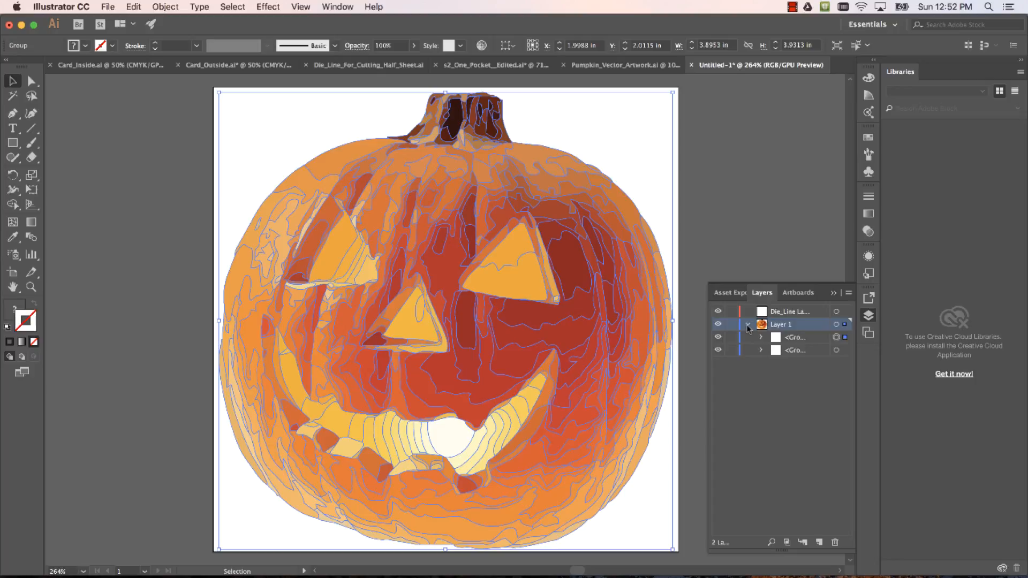
click(794, 337)
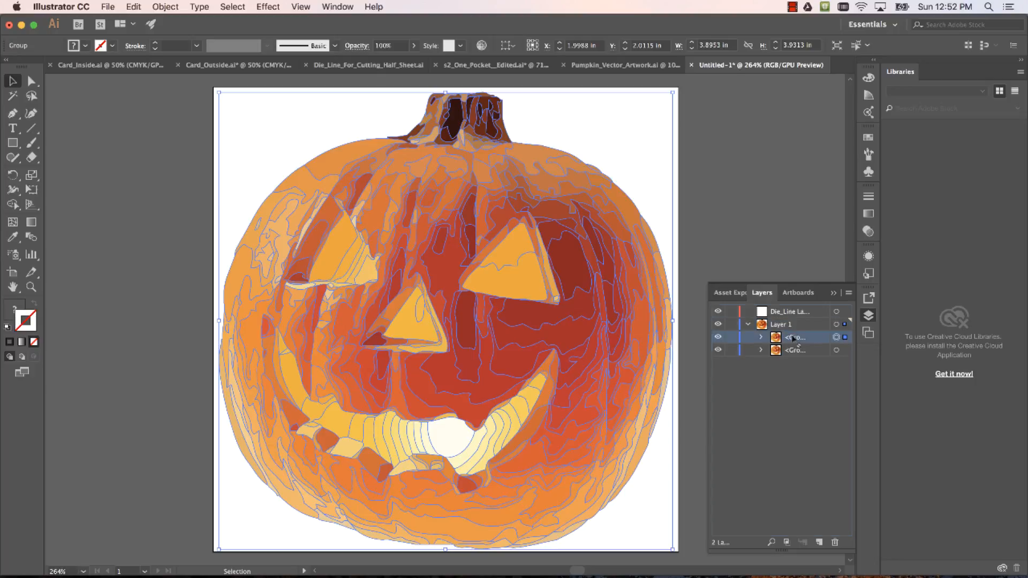
drag(795, 338, 778, 312)
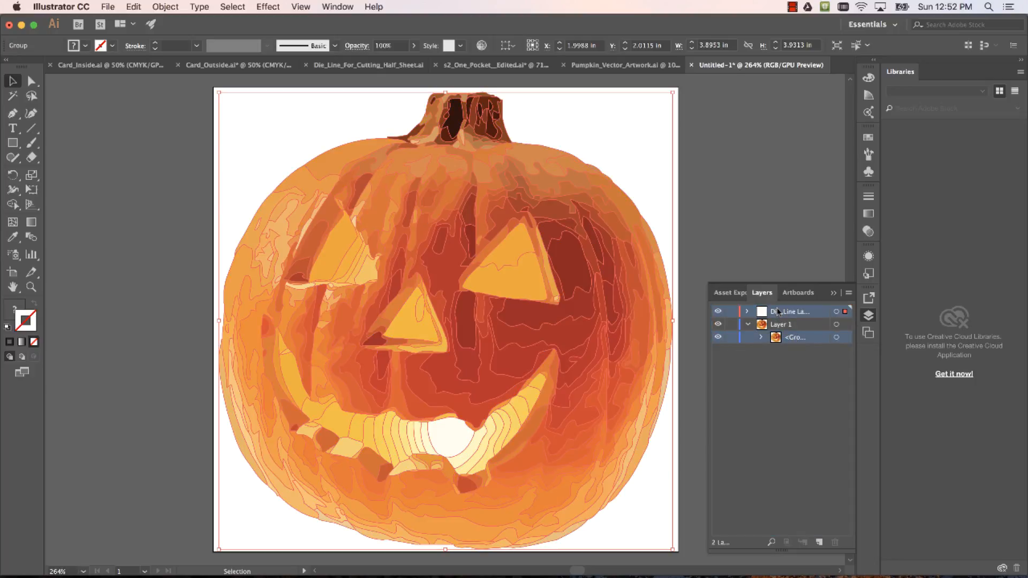
click(748, 325)
Step: Toggle the visibility of both layers to check that each one holds its own pumpkin
click(718, 324)
click(718, 311)
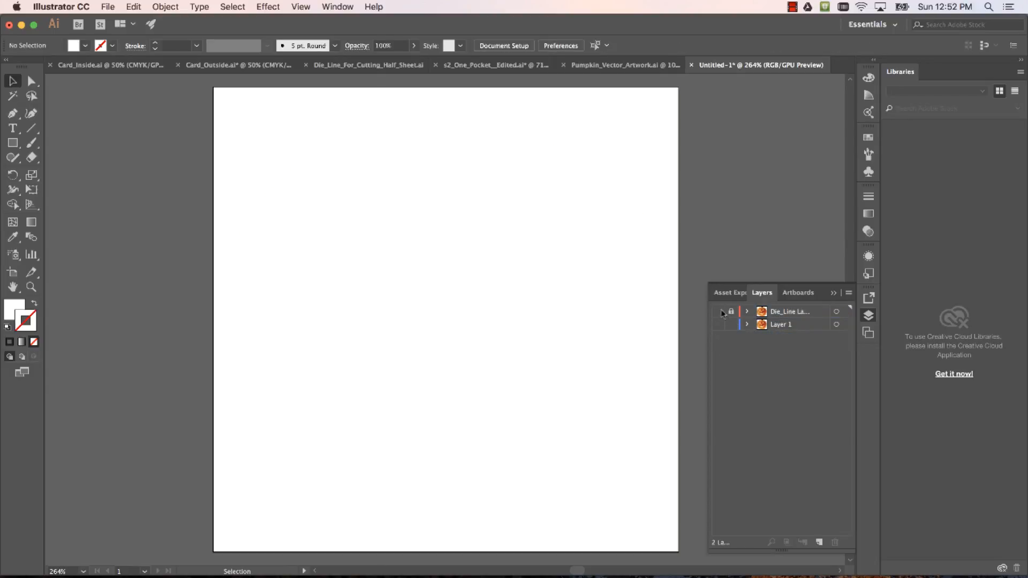
click(721, 313)
click(721, 313)
click(719, 325)
Step: Rename Layer 1 as Artwork, and leave only the Die_Line layer visible
double_click(782, 325)
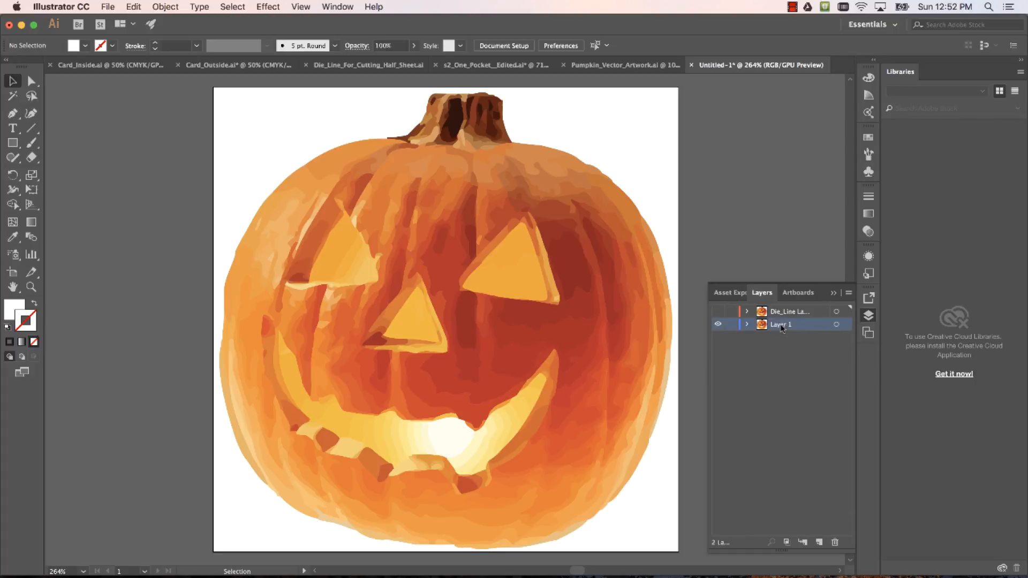
text(Artwork)
key(Return)
click(718, 324)
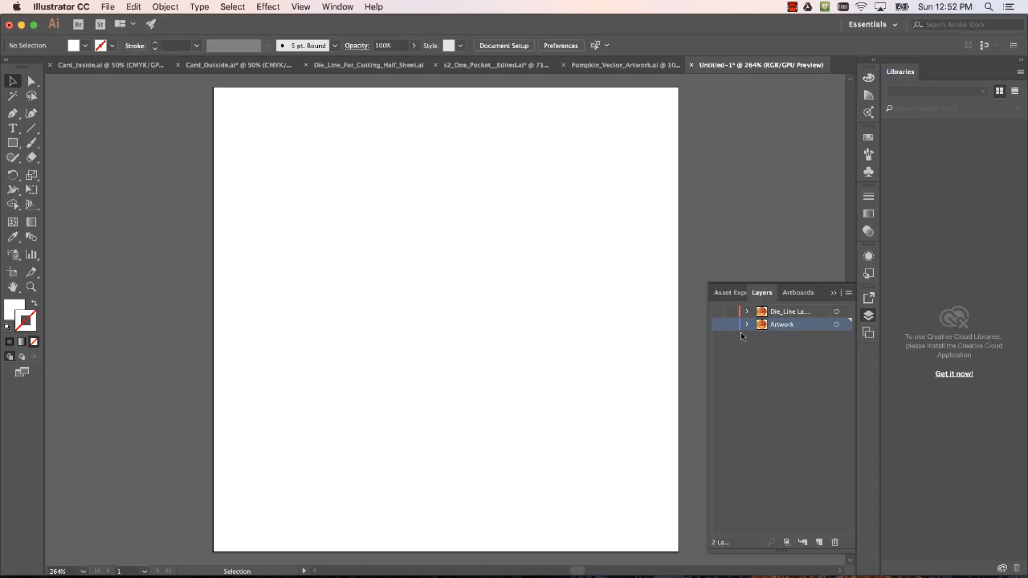
click(718, 312)
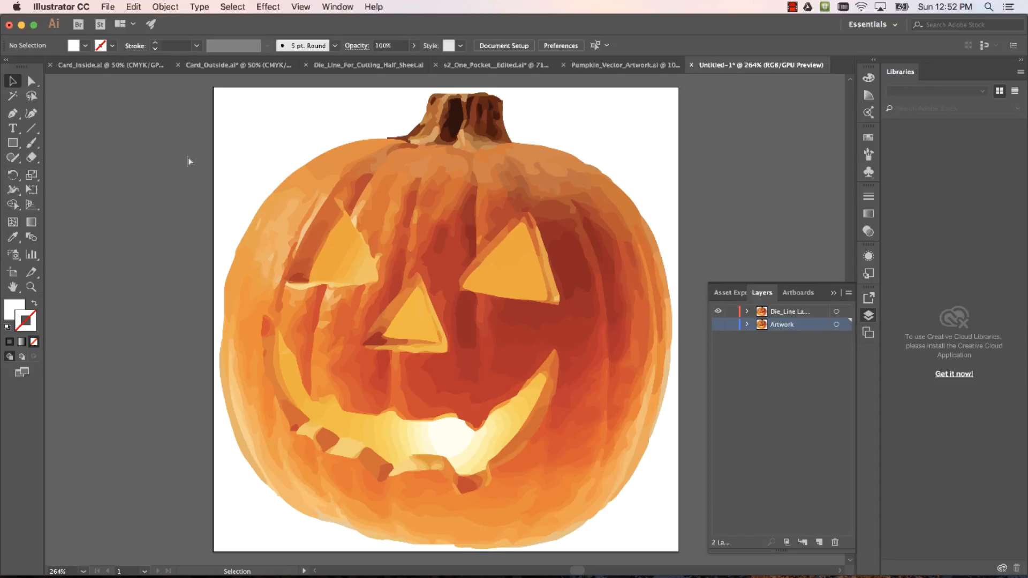
Step: Unite all pumpkin shapes on the Die_Line layer into one solid silhouette with Pathfinder, and deselect it
key(super+a)
click(194, 184)
scroll(194, 184, down, 1)
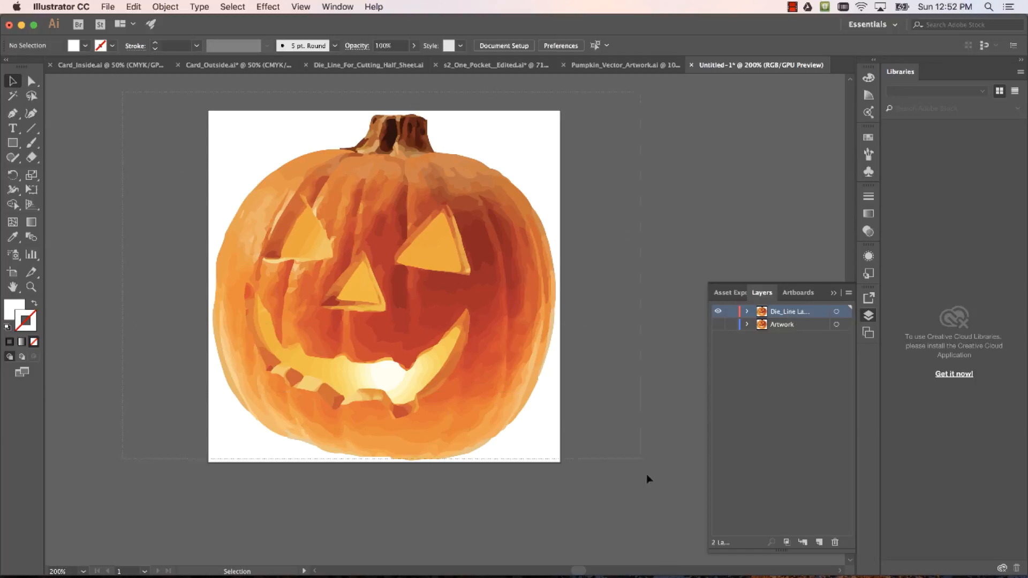
key(super+a)
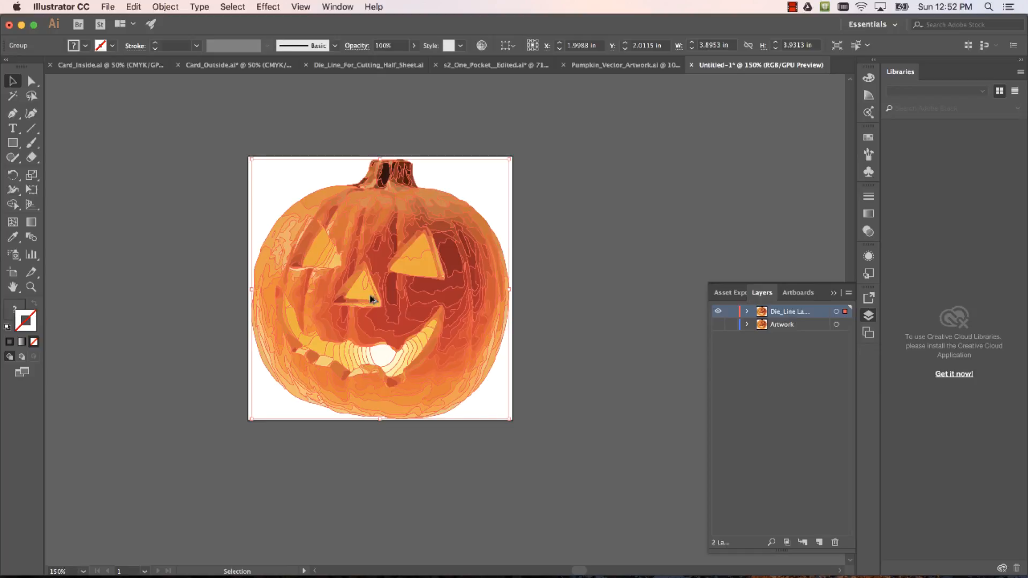
scroll(371, 299, up, 1)
scroll(371, 299, down, 1)
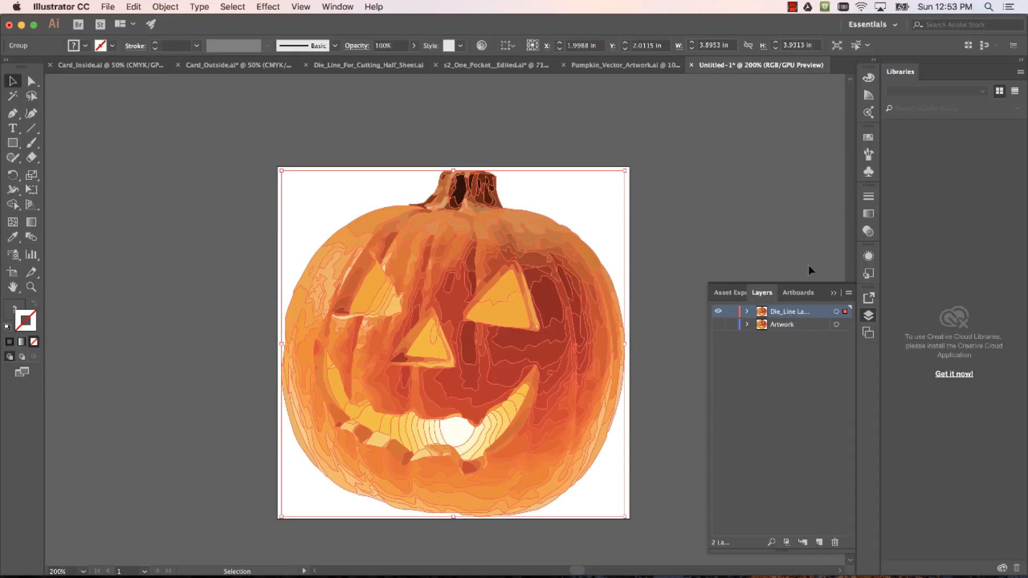
click(339, 6)
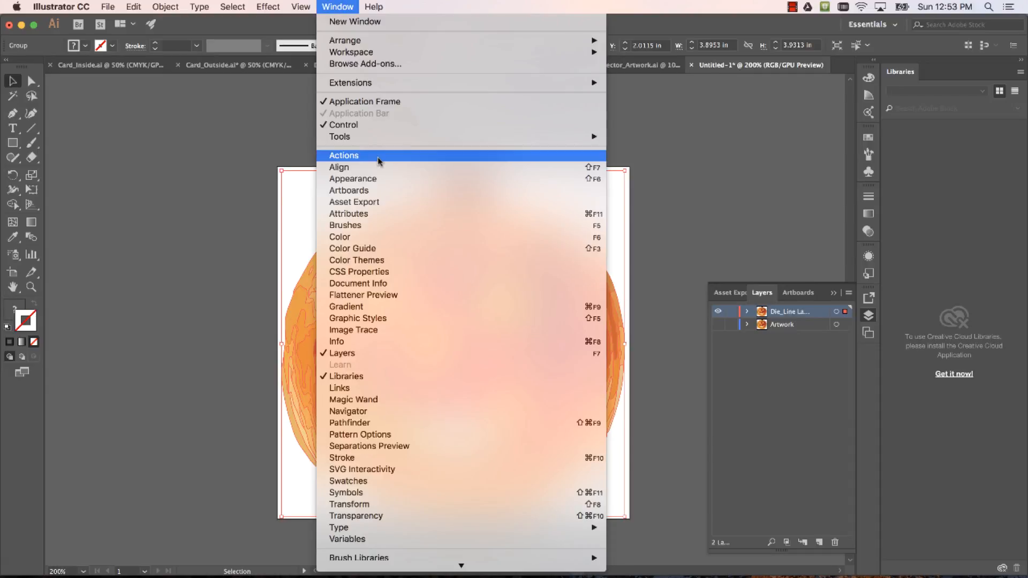
click(400, 423)
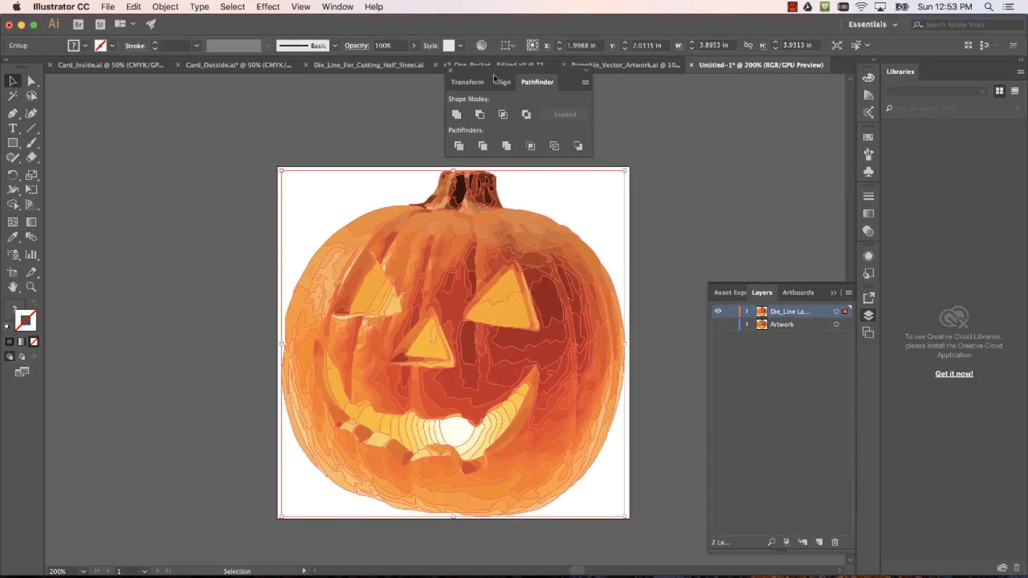
drag(493, 74, 715, 153)
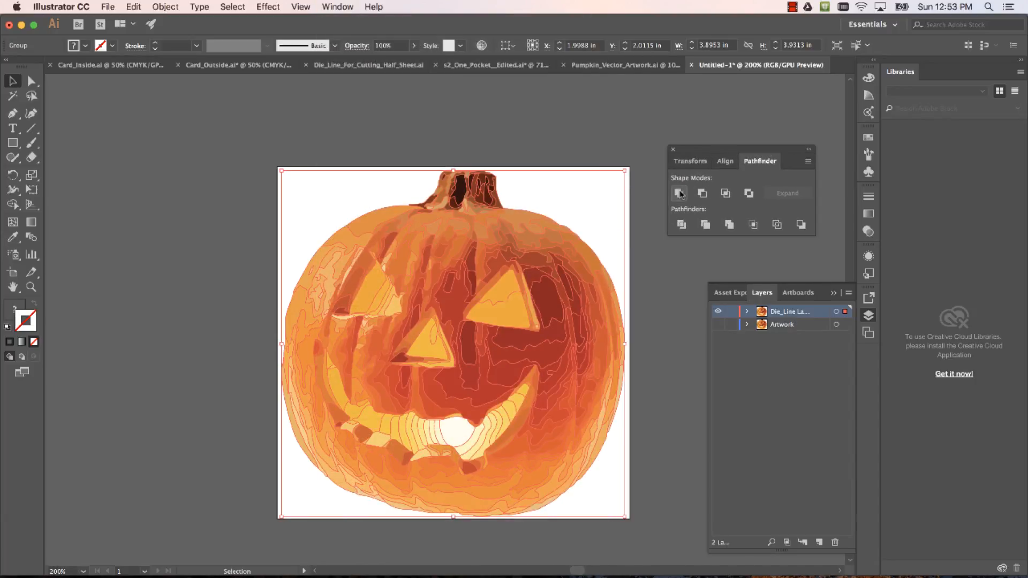
click(679, 194)
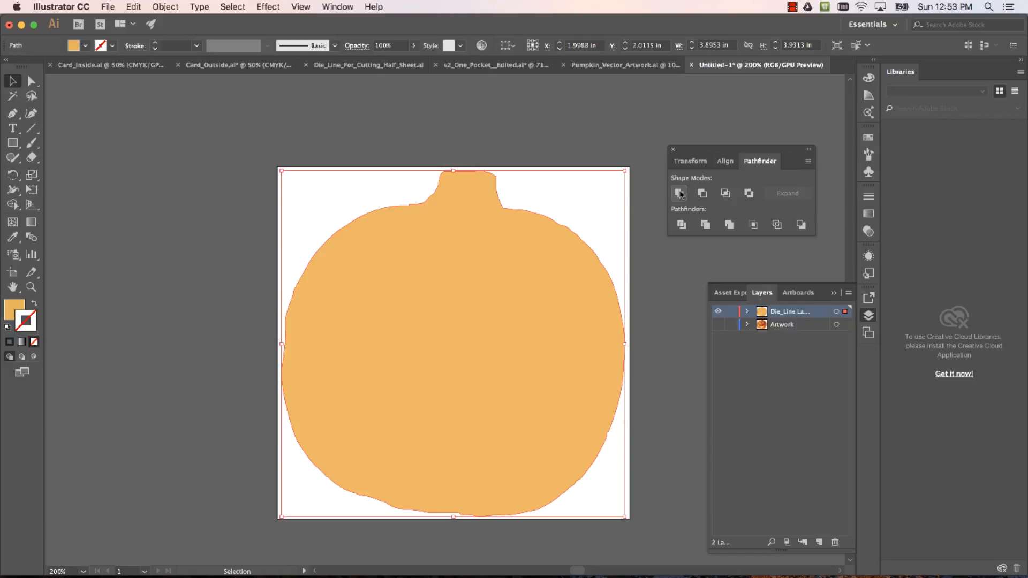
click(690, 120)
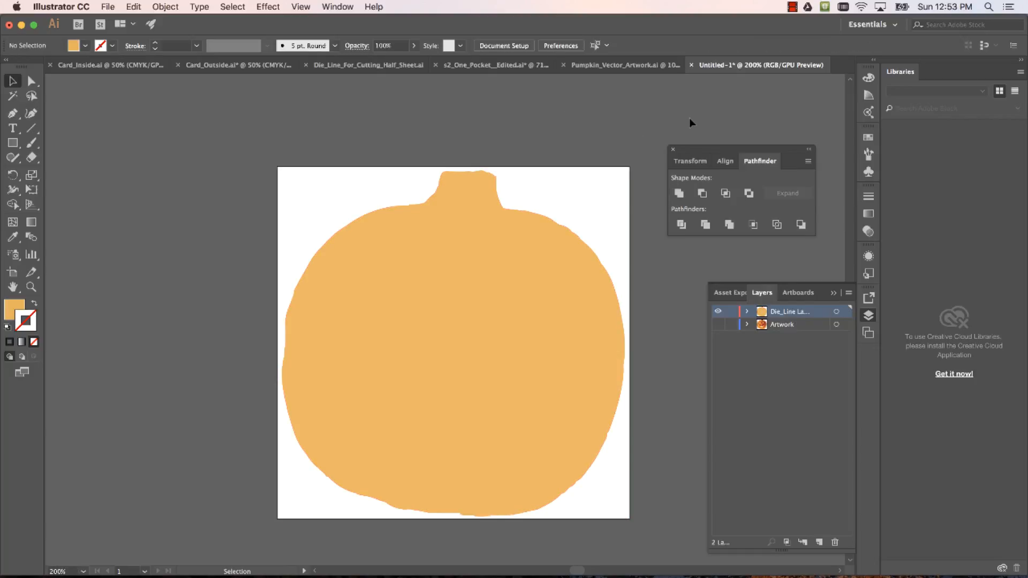
Step: Toggle the visibility of the Die_Line and Artwork layers to compare the silhouette with the artwork, and leave only Die_Line shown
click(399, 293)
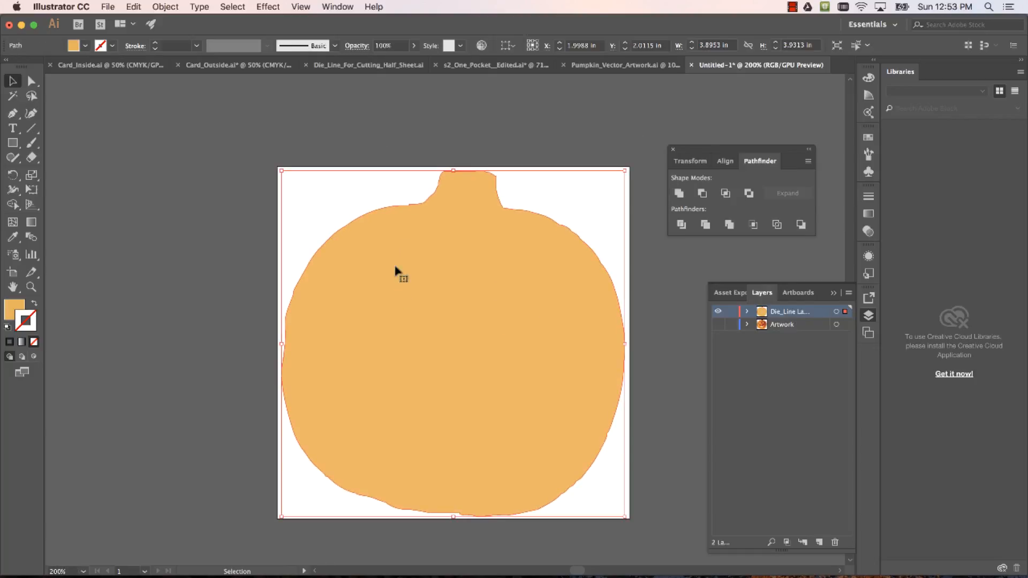
click(718, 313)
click(717, 313)
click(718, 313)
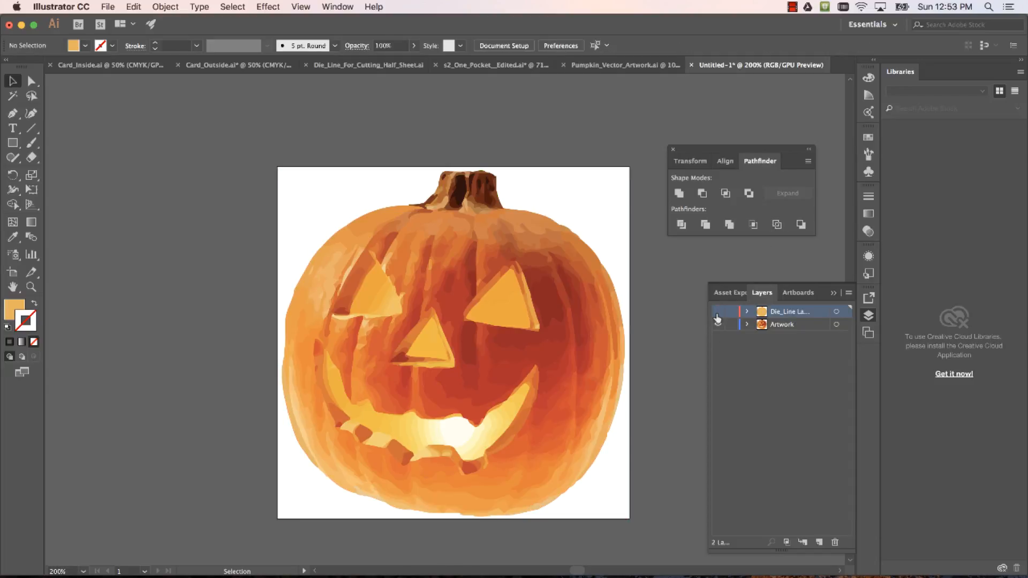
click(717, 313)
click(717, 313)
click(718, 313)
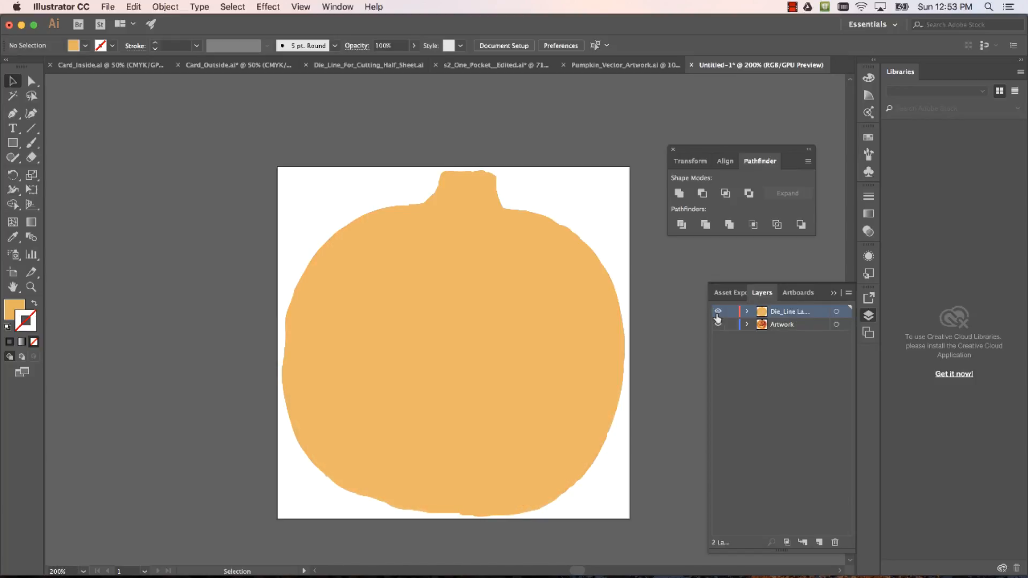
click(717, 313)
click(717, 313)
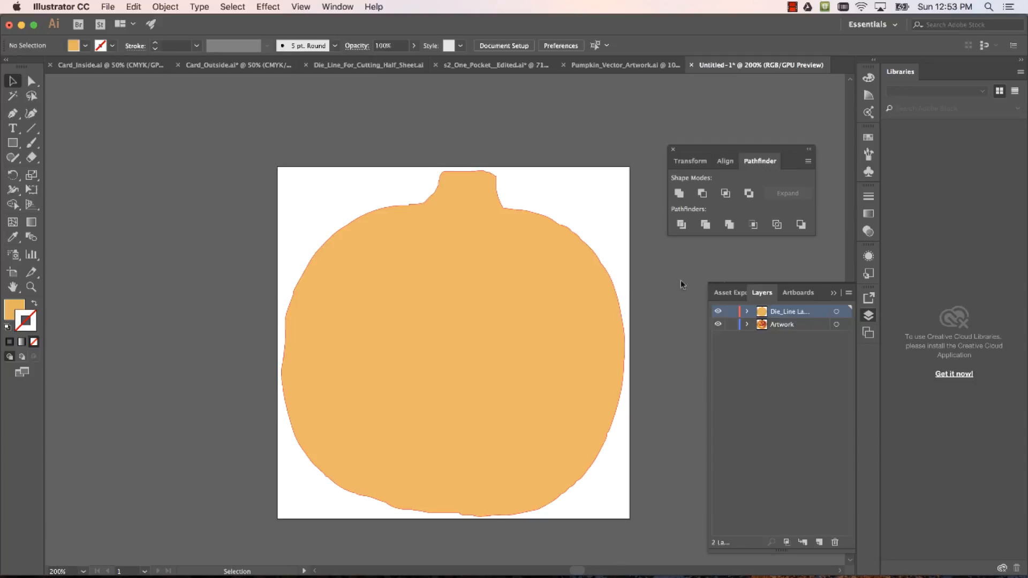
click(717, 312)
click(718, 325)
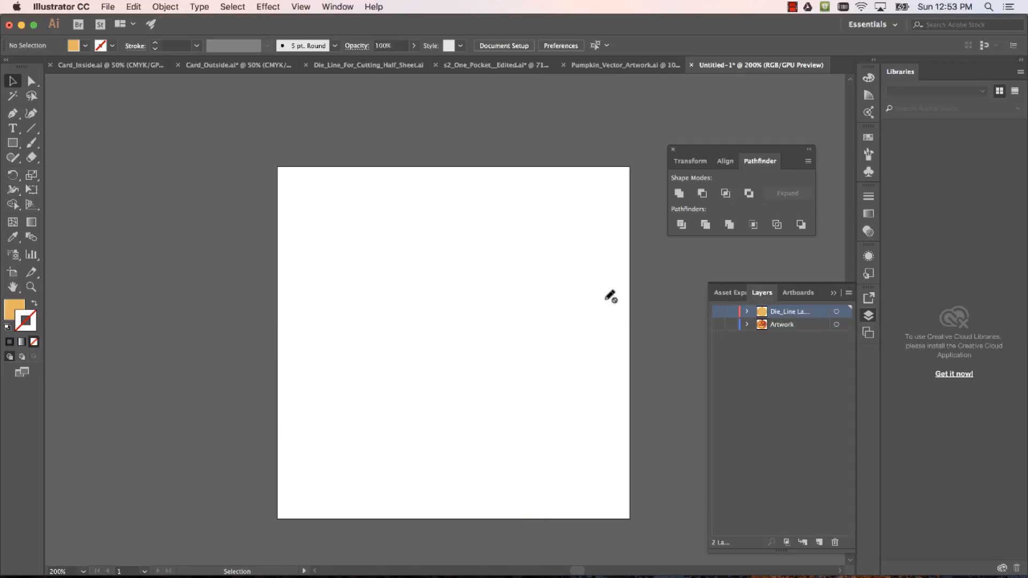
click(718, 311)
Step: Select the pumpkin silhouette on the Die_Line layer and set its fill to None
click(488, 268)
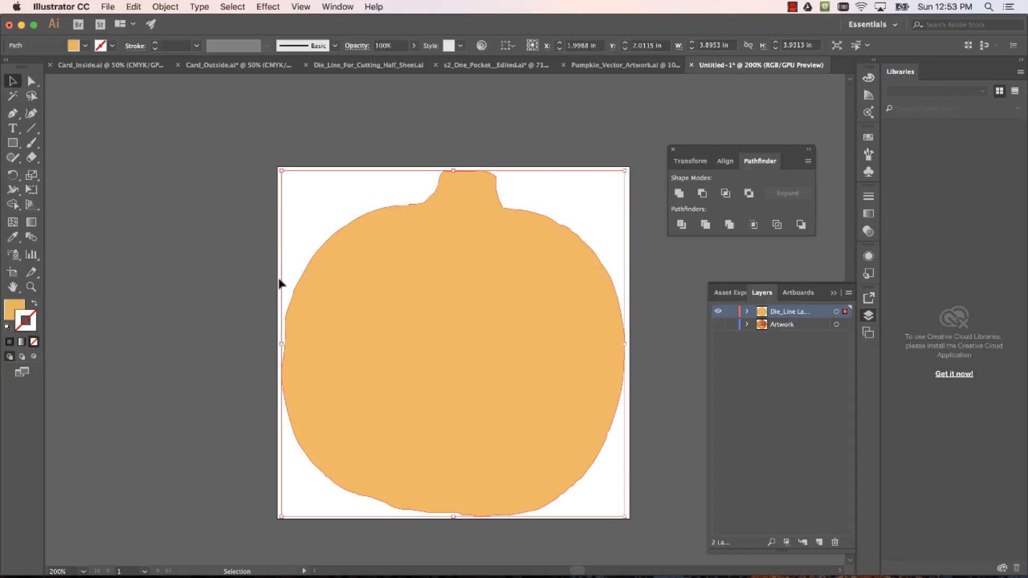
scroll(277, 274, up, 1)
scroll(246, 214, right, 5)
scroll(245, 214, down, 1)
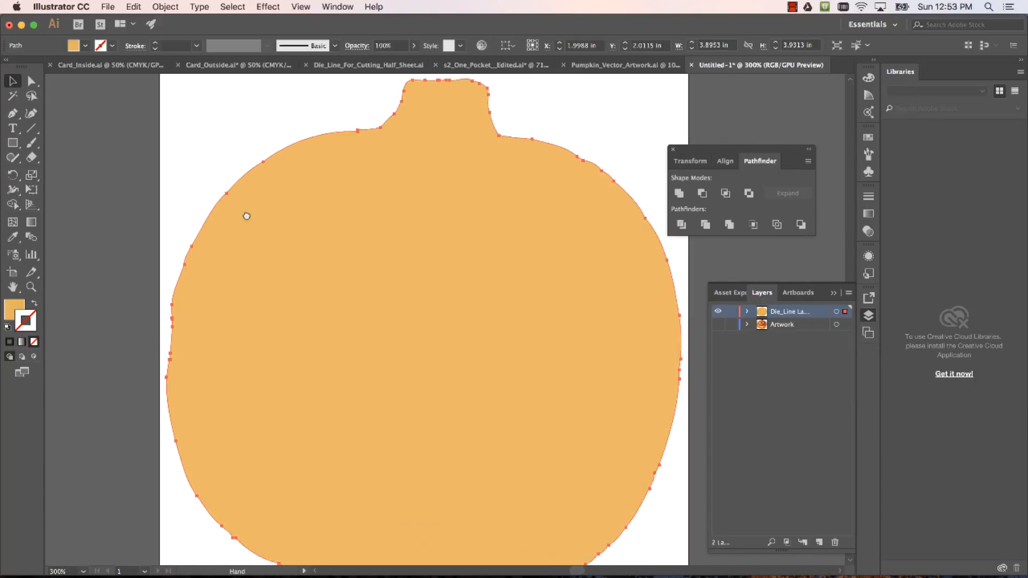
scroll(247, 242, up, 1)
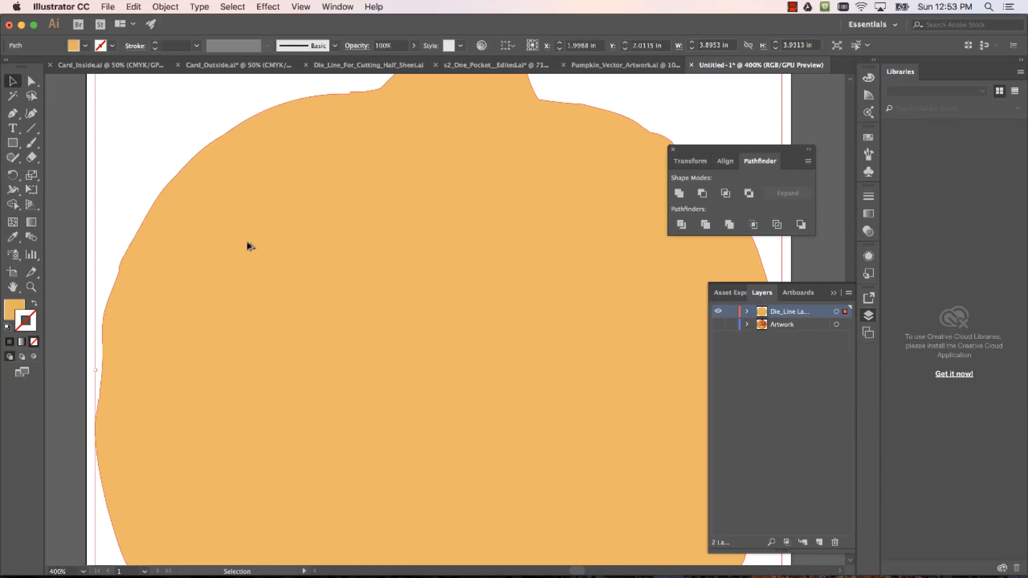
scroll(247, 242, down, 2)
scroll(247, 243, up, 1)
key(space)
drag(247, 242, 268, 241)
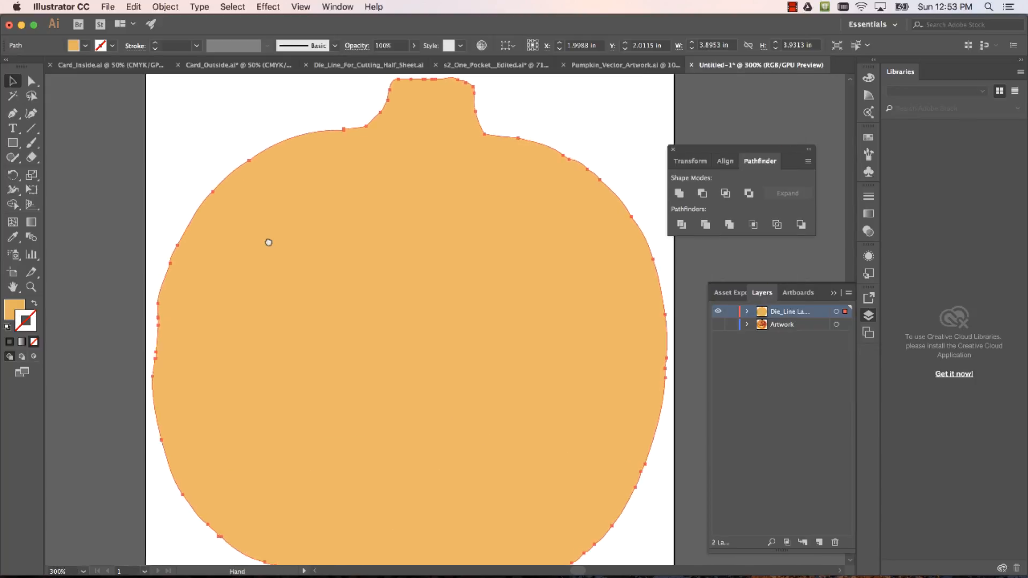
click(16, 322)
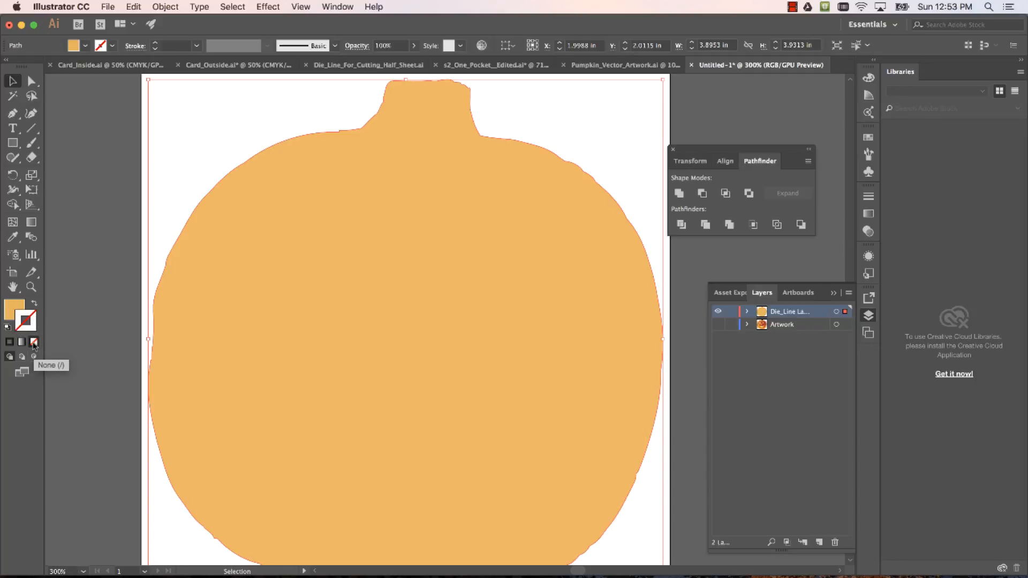
click(12, 317)
click(34, 341)
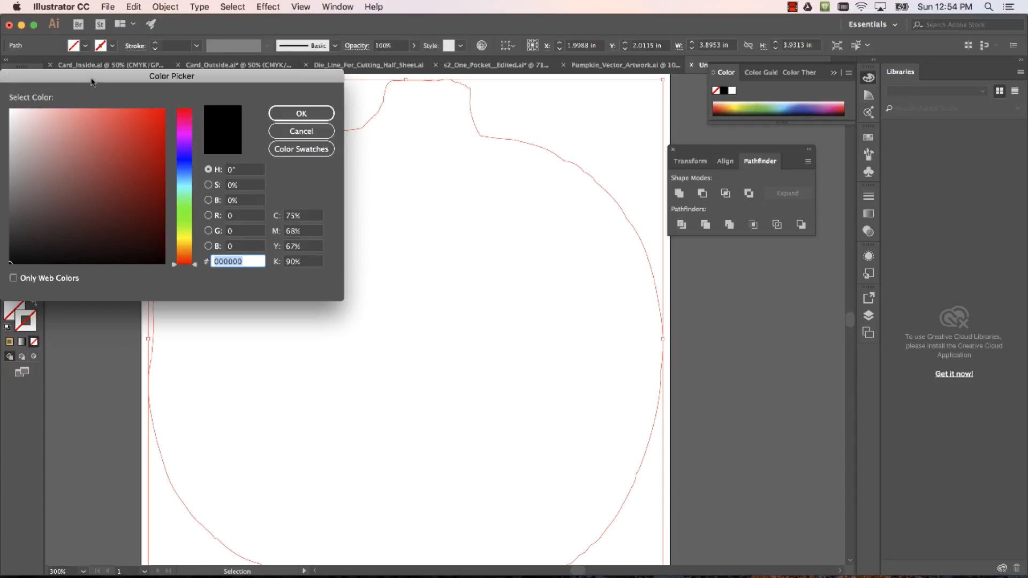
Step: Specify pure red, RGB 255, 0, 0, as the silhouette's stroke colour in the Color Picker
drag(92, 79, 347, 158)
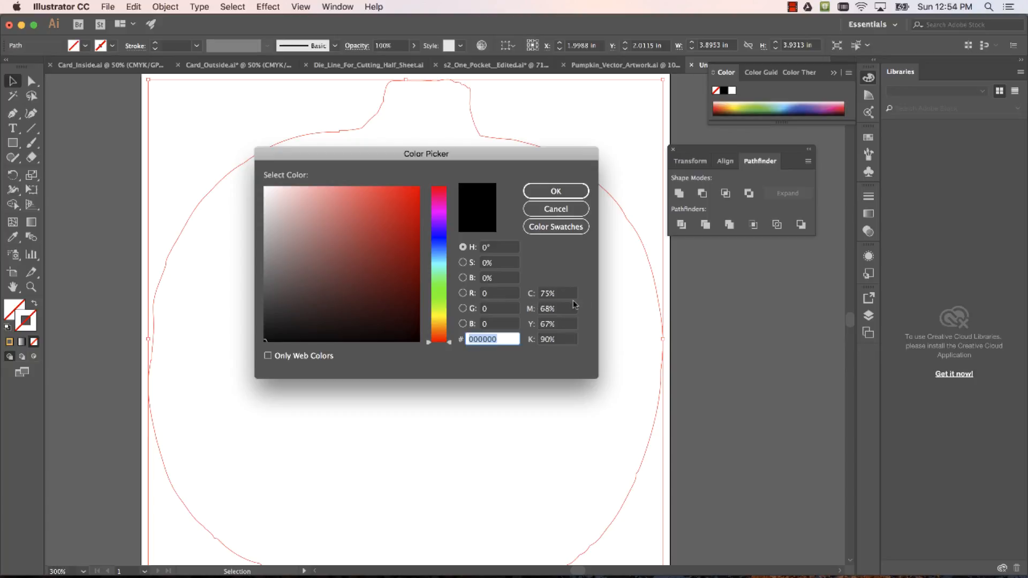
click(494, 294)
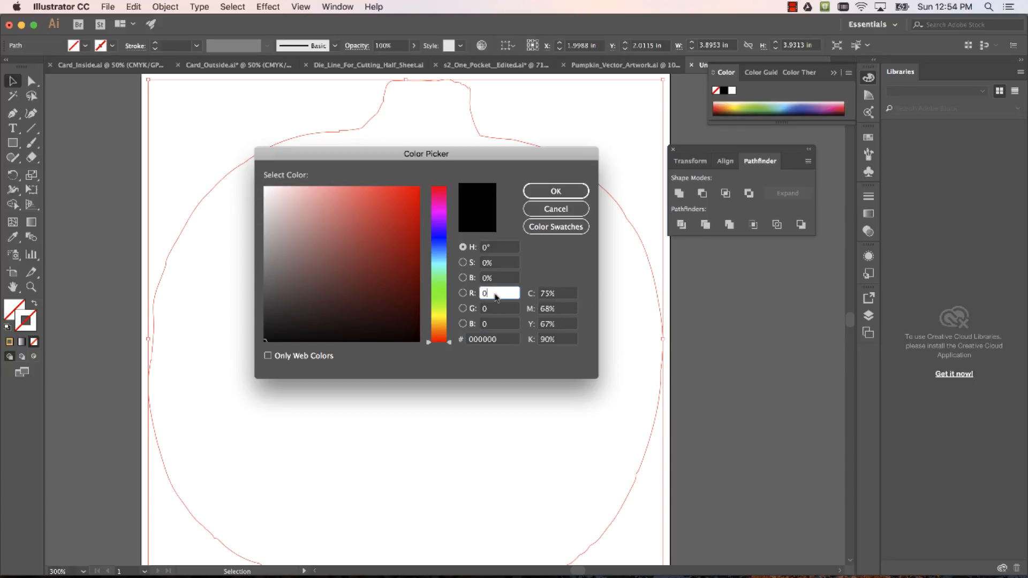
click(496, 309)
click(496, 325)
double_click(487, 293)
text(255)
click(495, 309)
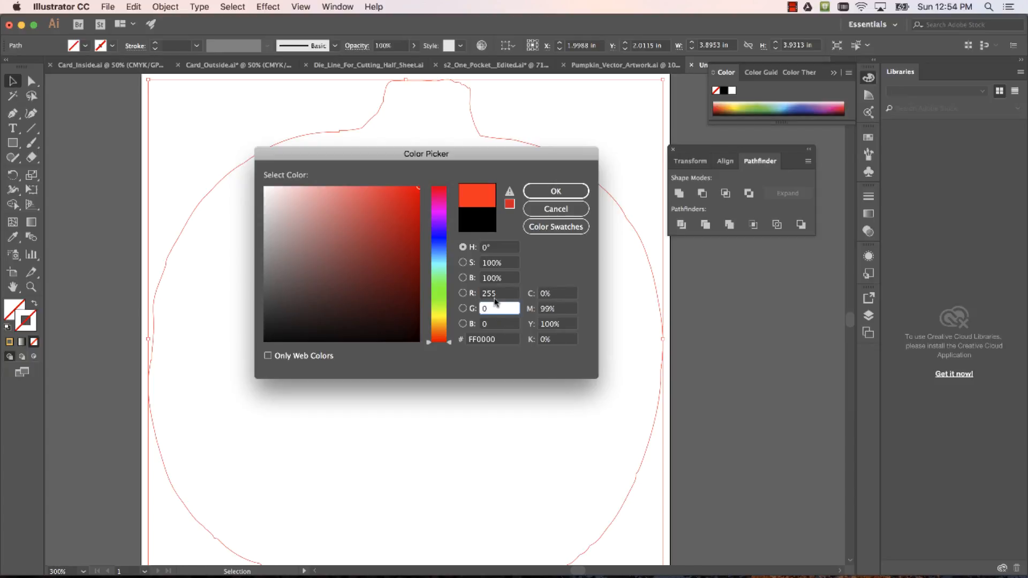
click(495, 294)
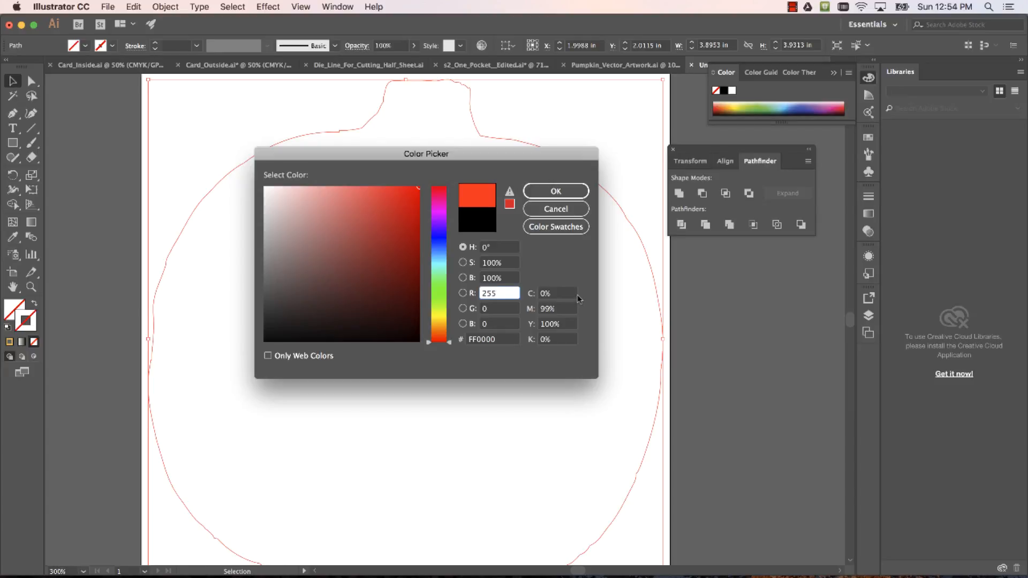
double_click(500, 293)
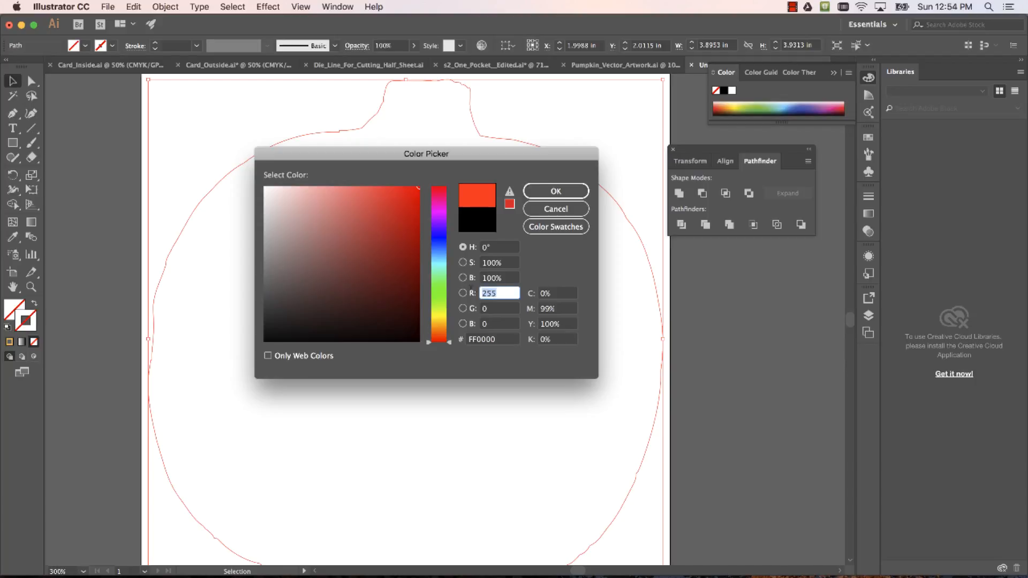
Step: Try RGB 255, 0, 255 and RGB 0, 0, 255 for the stroke, and restore RGB 255, 0, 0
double_click(497, 324)
text(266)
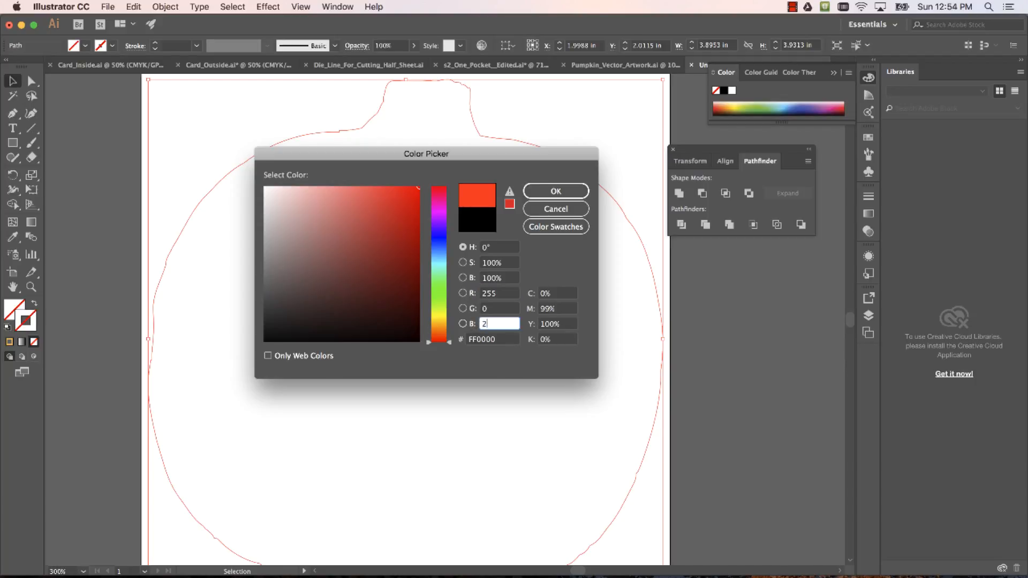
key(BackSpace)
key(BackSpace)
text(55)
click(490, 309)
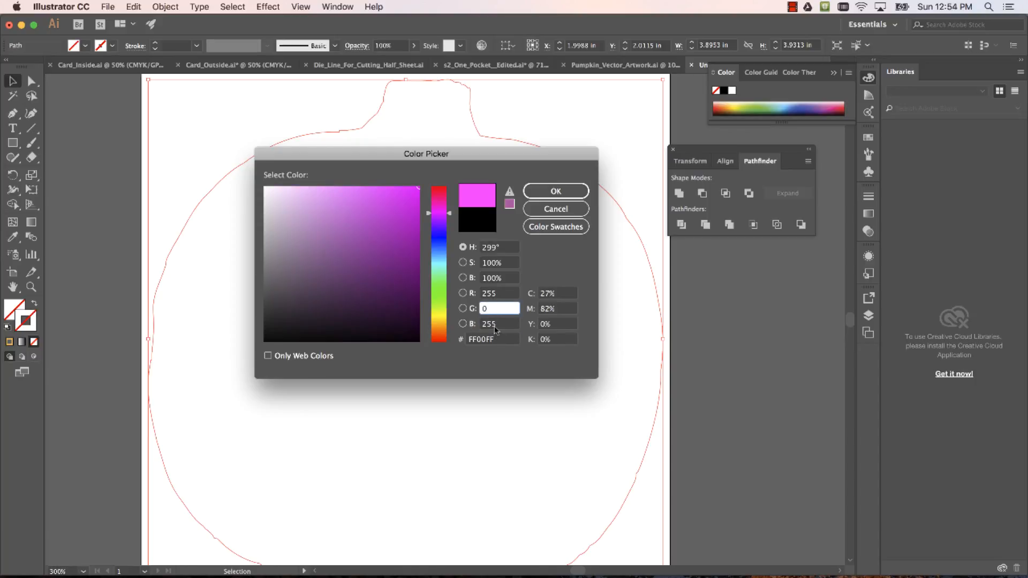
click(504, 293)
text(0)
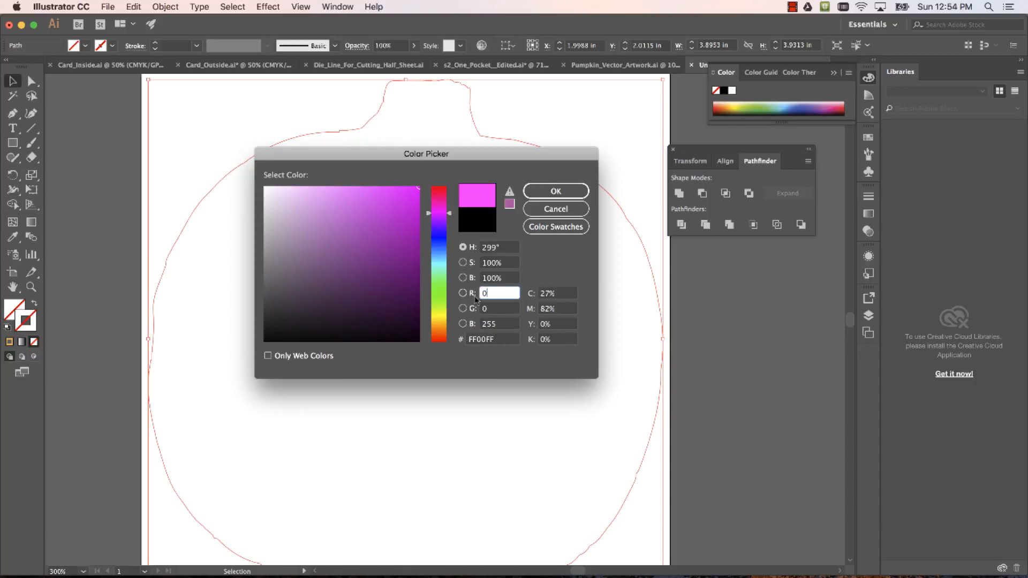
click(501, 324)
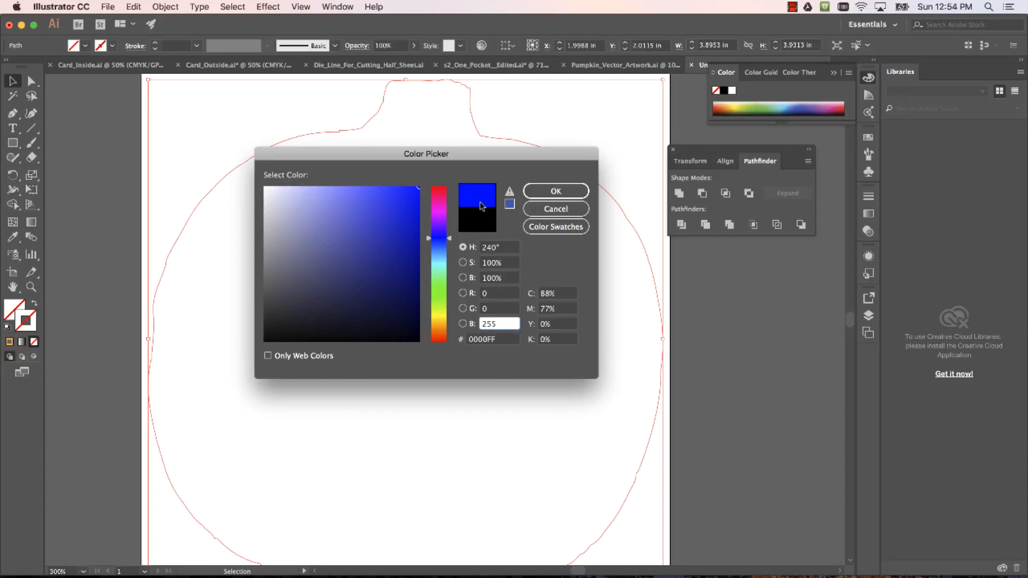
drag(511, 323, 469, 328)
text(0)
click(480, 293)
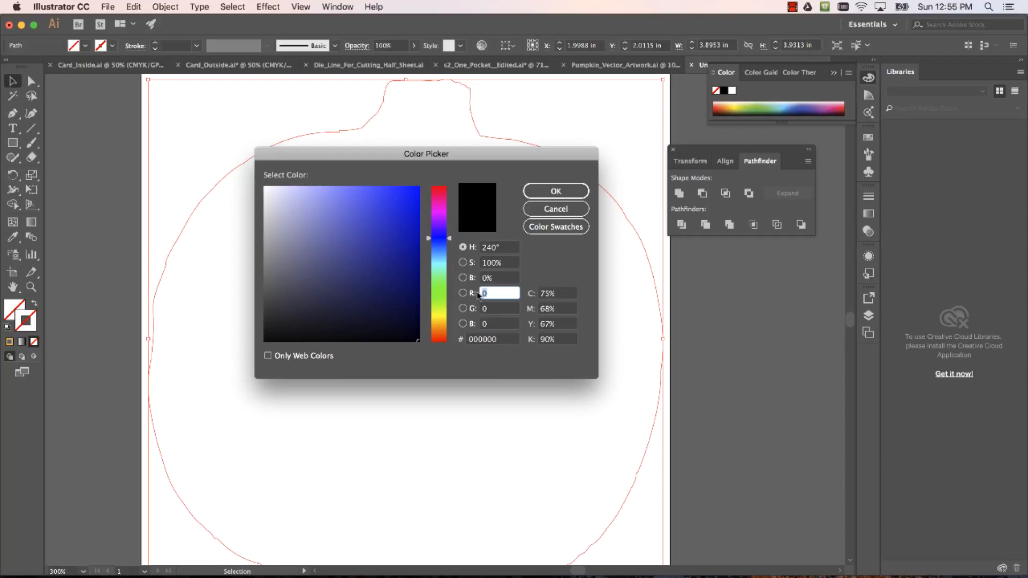
text(255)
Step: Apply the chosen red to the outline's stroke and set the stroke weight to 0.25 pt
click(547, 193)
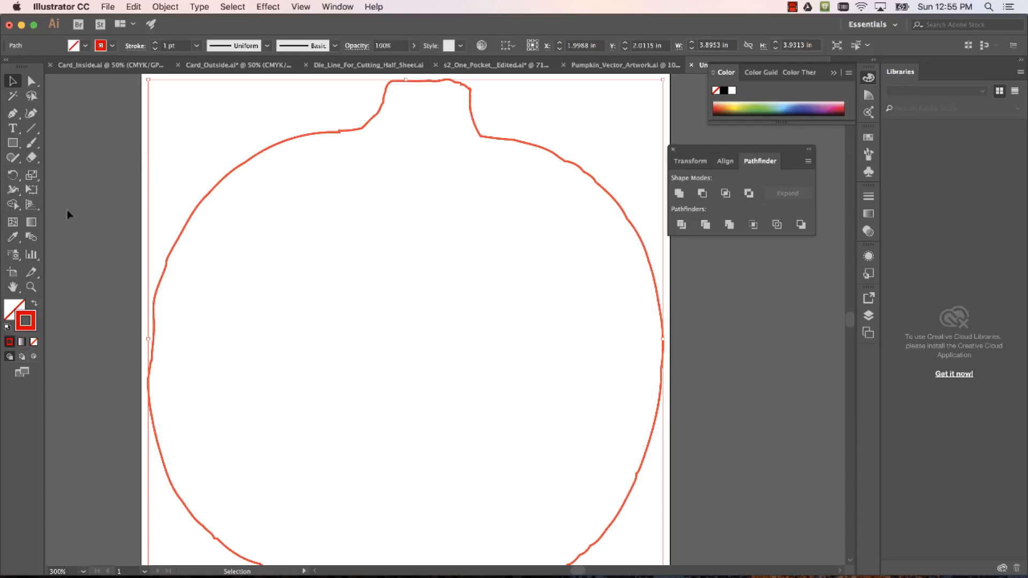
click(197, 47)
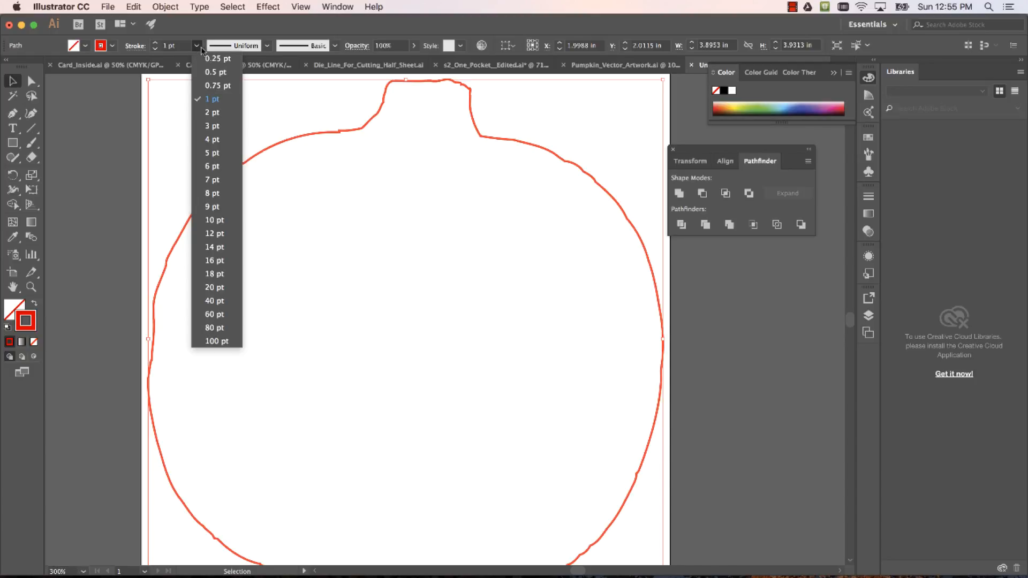
click(218, 59)
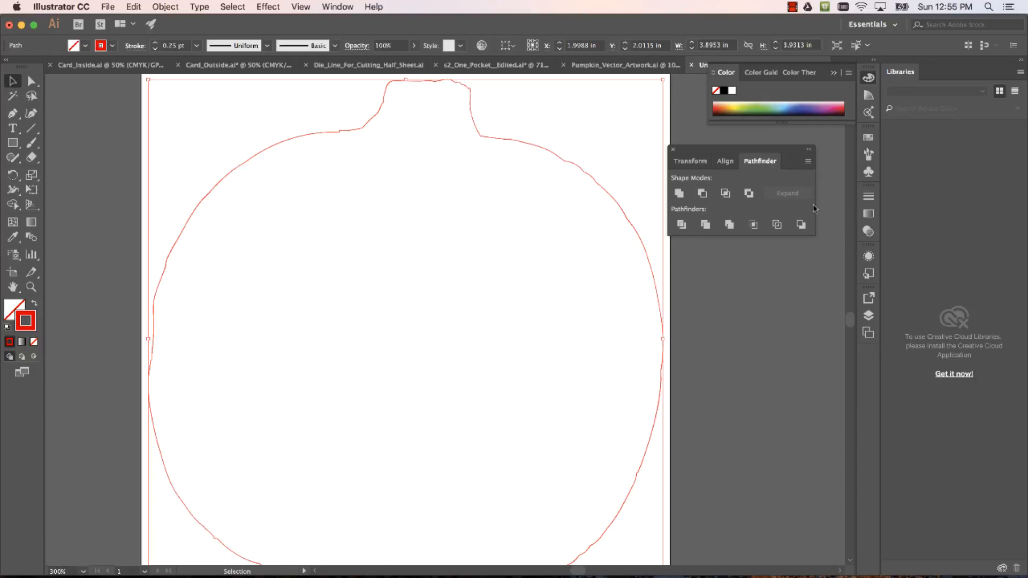
Step: Show the Artwork layer beneath the die line and examine how closely the red outline follows the pumpkin's stem
click(868, 315)
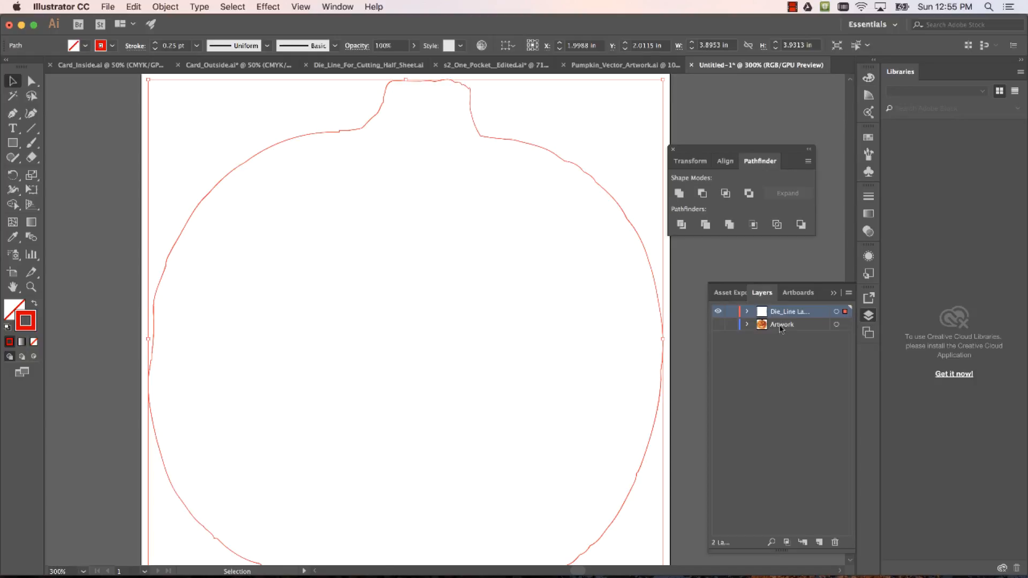
click(718, 325)
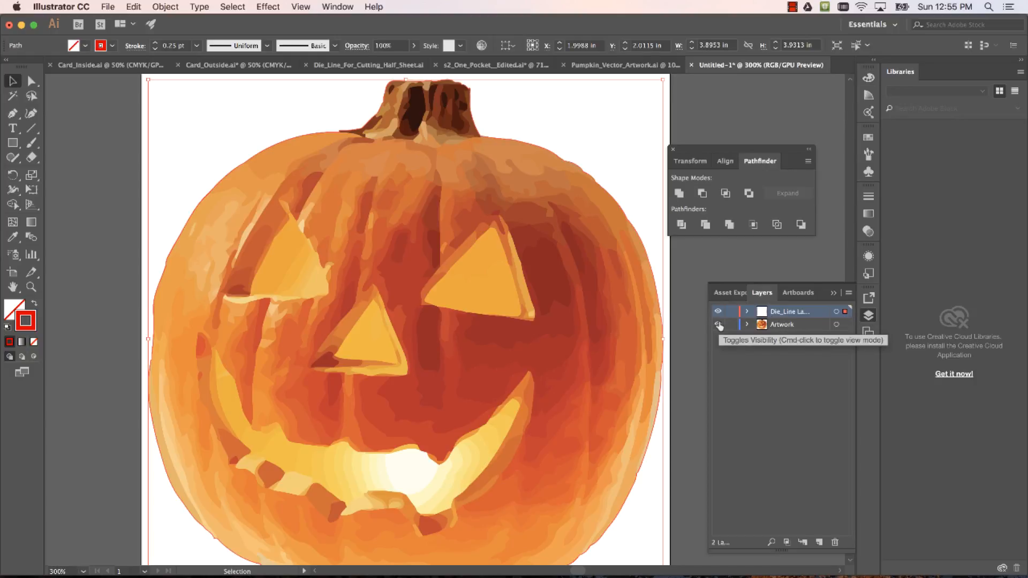
click(718, 325)
click(718, 325)
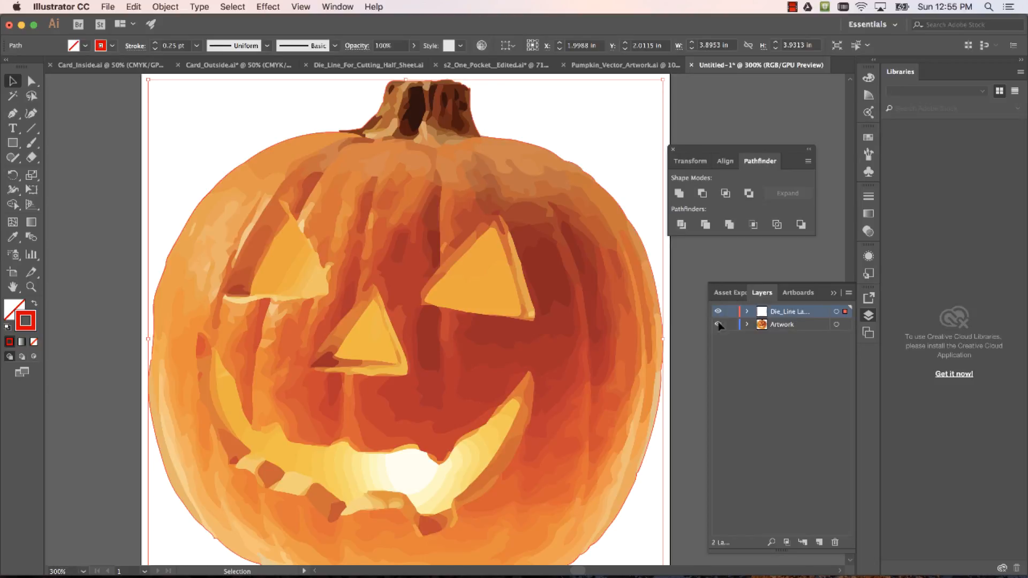
scroll(572, 188, down, 1)
scroll(571, 188, up, 4)
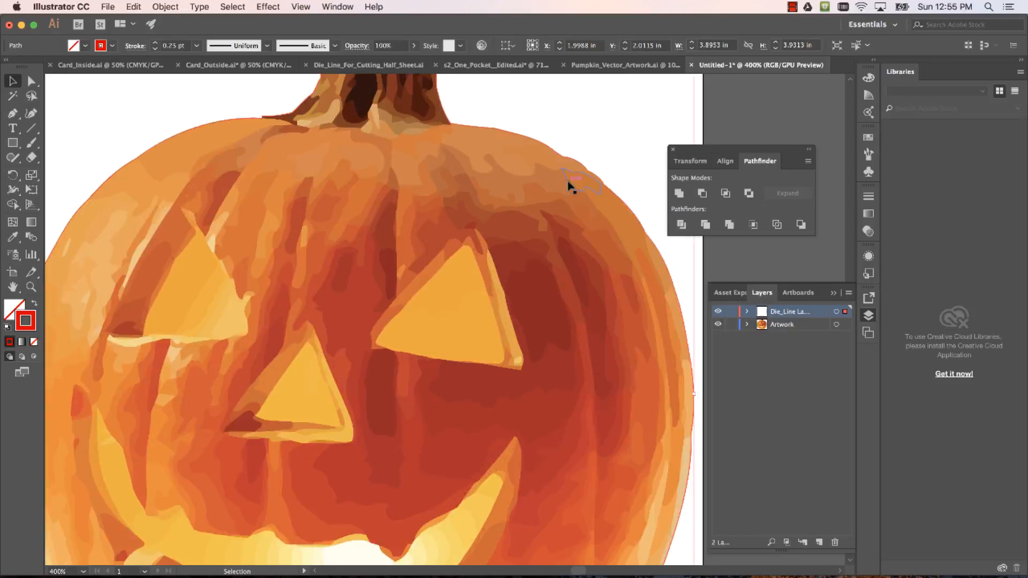
drag(530, 149, 589, 381)
drag(383, 200, 524, 321)
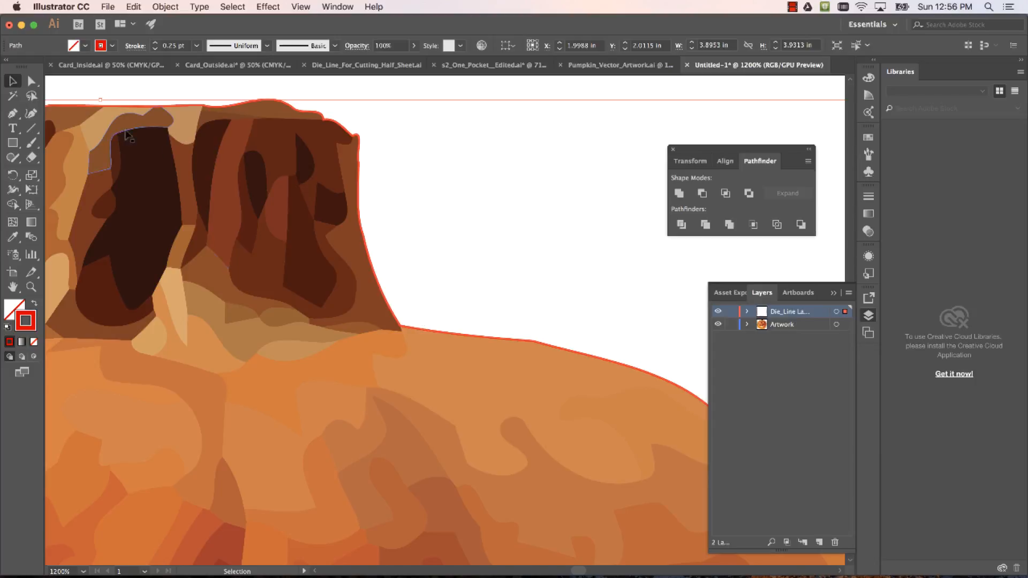
Step: Deselect the outline, lock the Artwork layer, and toggle that layer's visibility to check the die line on its own
click(541, 244)
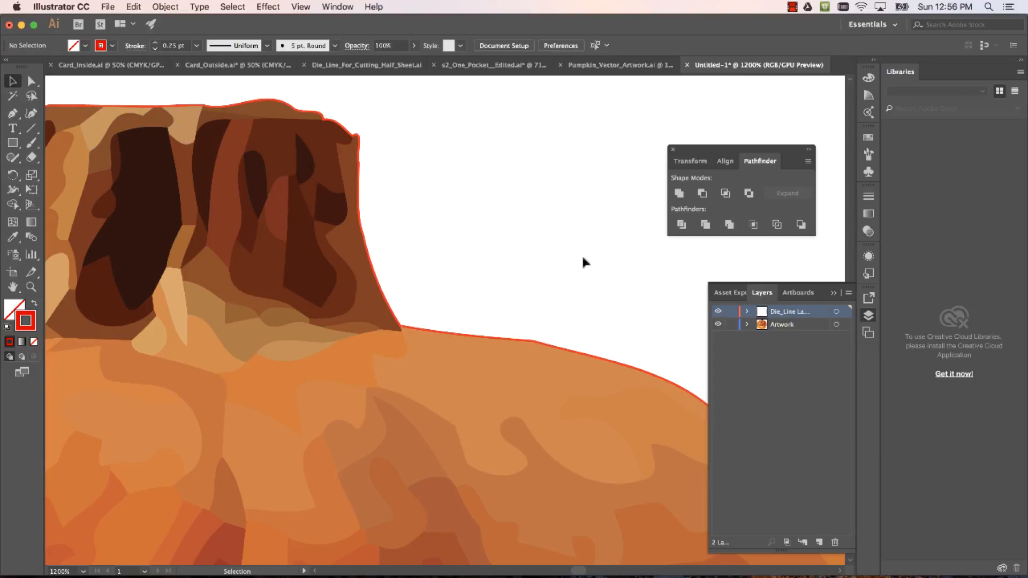
click(733, 324)
click(719, 325)
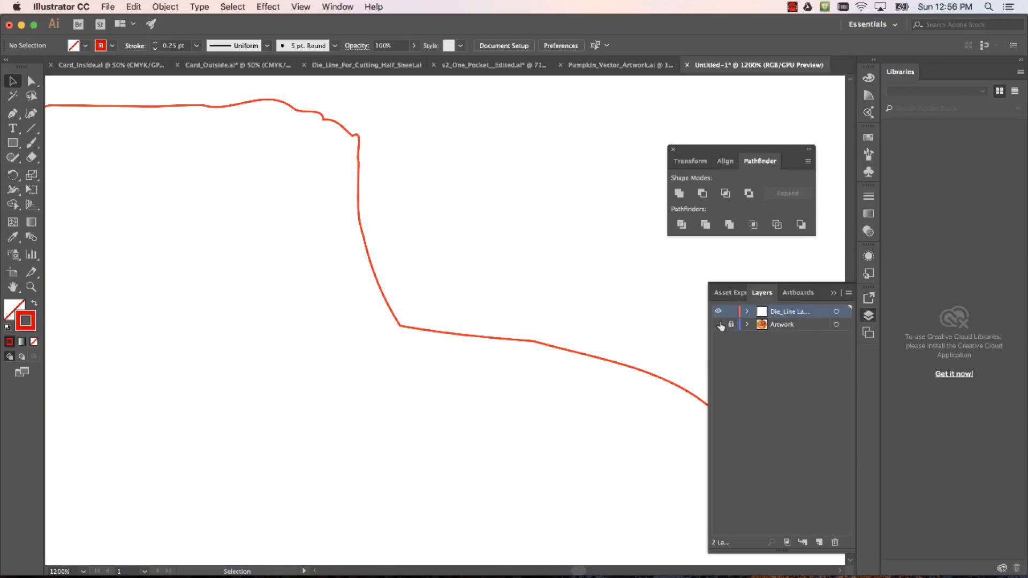
click(718, 324)
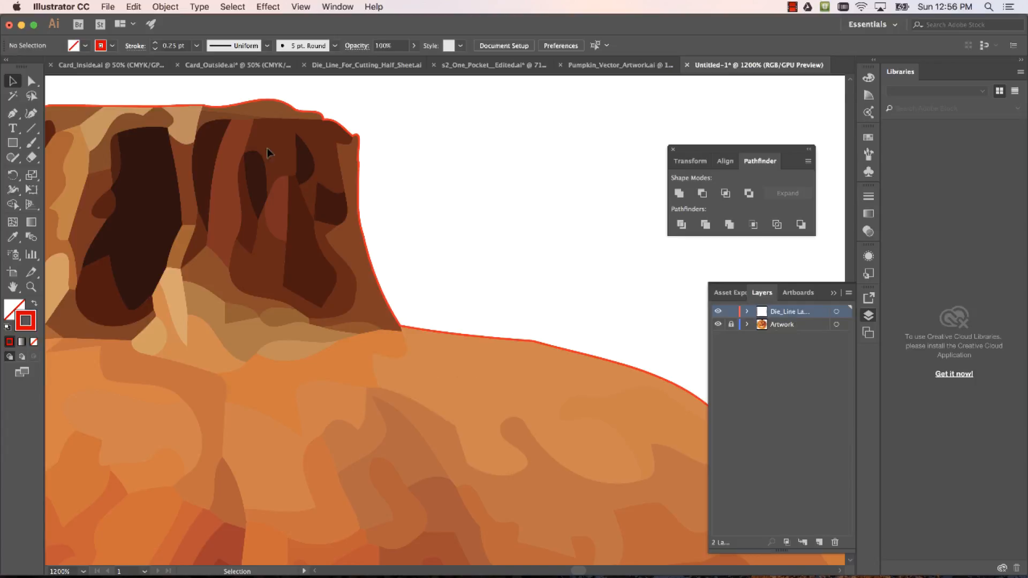
Step: Select the red outline path on the Die_Line layer with the whole pumpkin in view
click(364, 247)
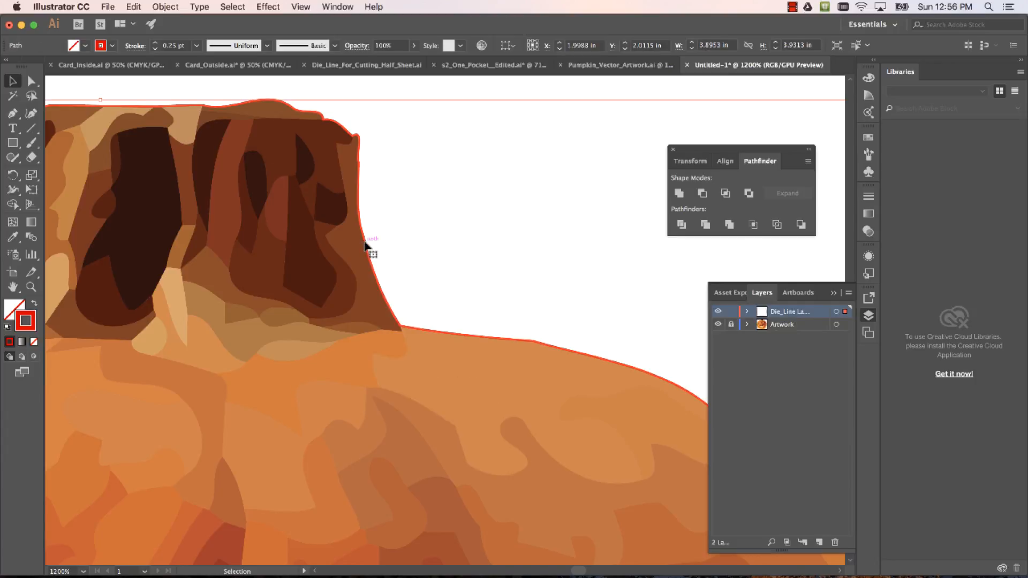
scroll(364, 246, down, 5)
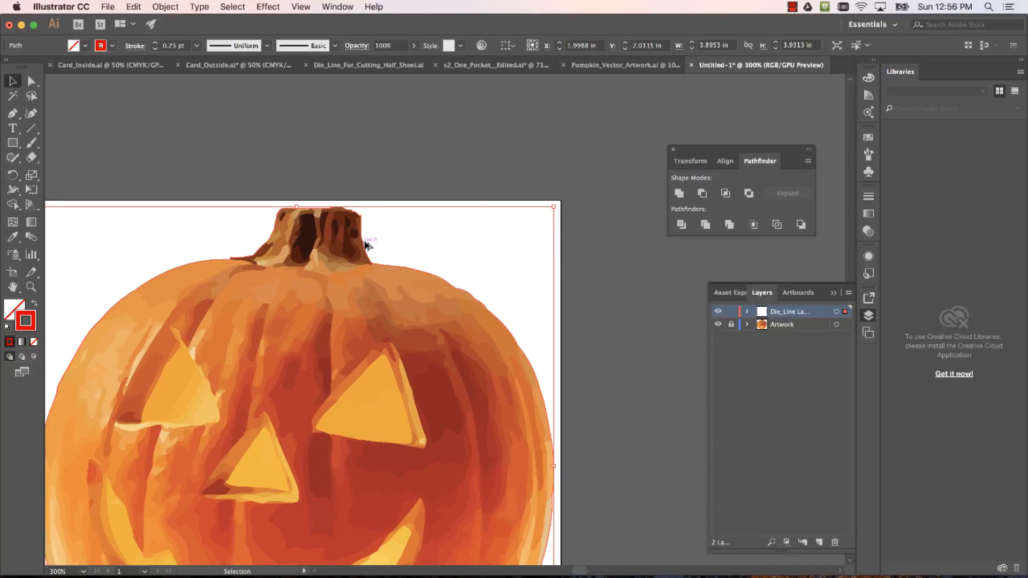
scroll(367, 246, up, 1)
scroll(366, 246, down, 1)
key(space)
drag(361, 304, 407, 202)
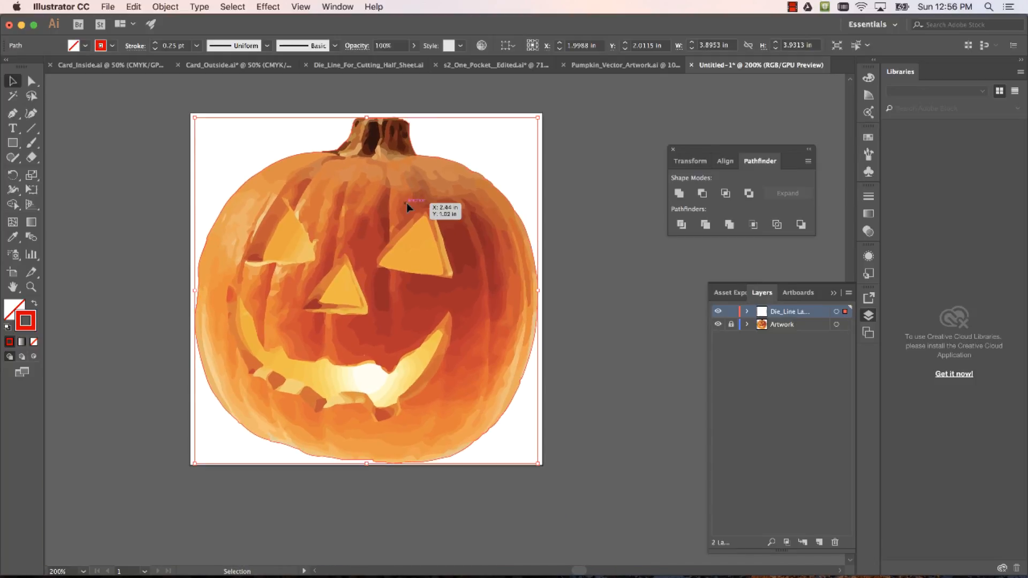
Step: Try to scale the Die_Line layer's outline path slightly inward while it is isolated, to about 3.79 by 3.83 in
click(748, 311)
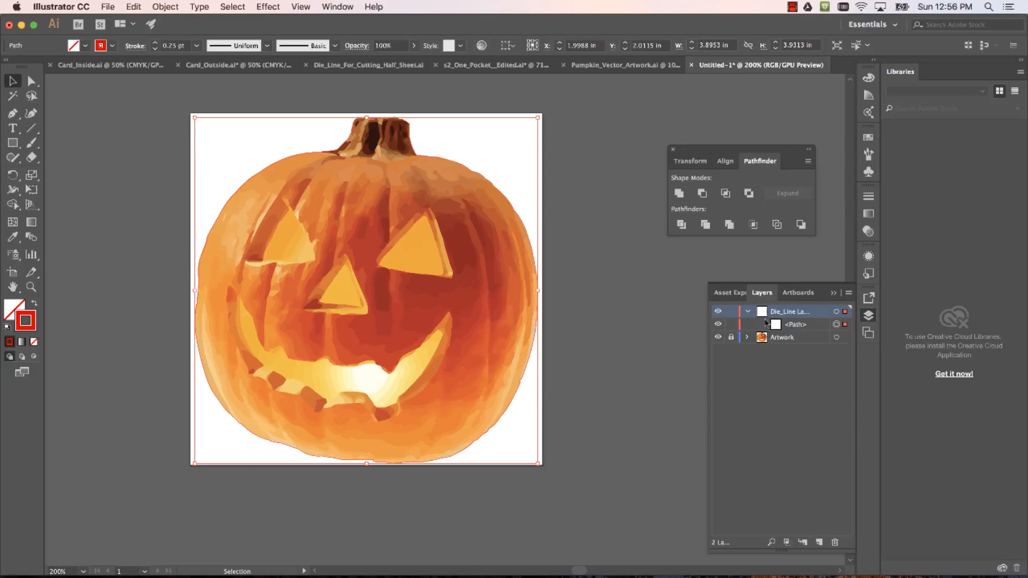
click(768, 323)
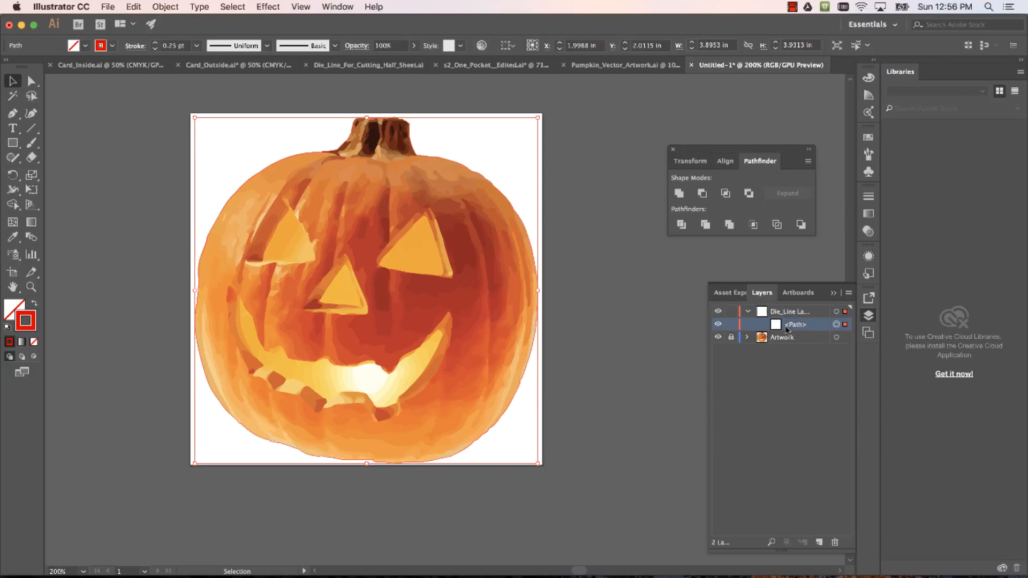
double_click(468, 168)
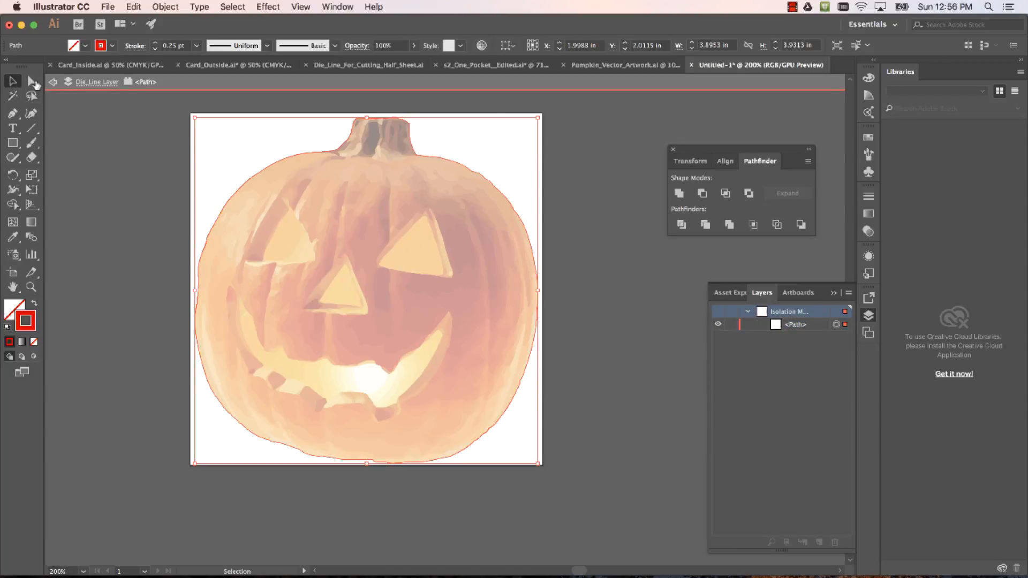
drag(196, 120, 199, 123)
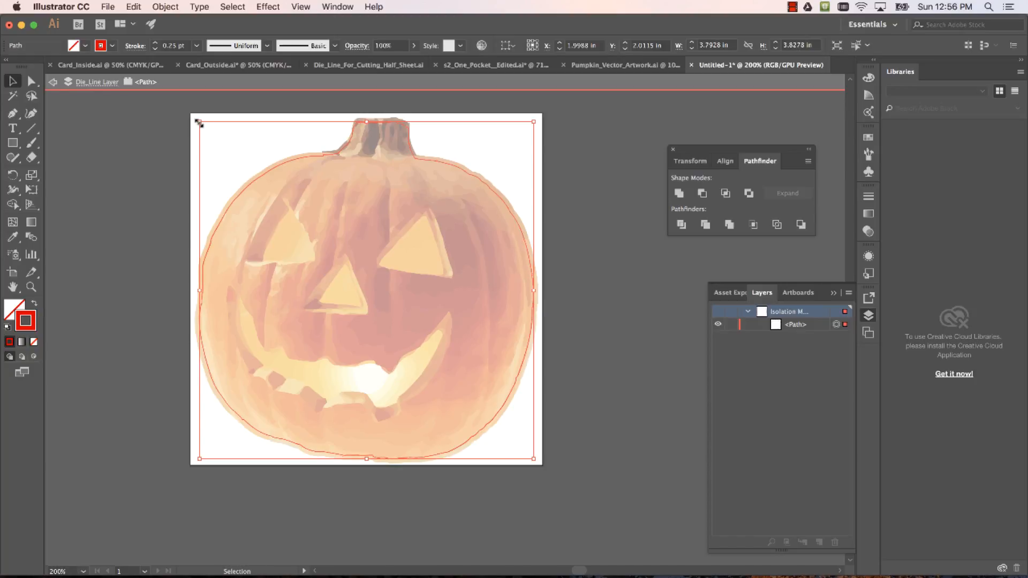
double_click(97, 175)
Step: Show the rulers with the upper edge of the pumpkin and its stem enlarged for measuring
scroll(225, 122, down, 1)
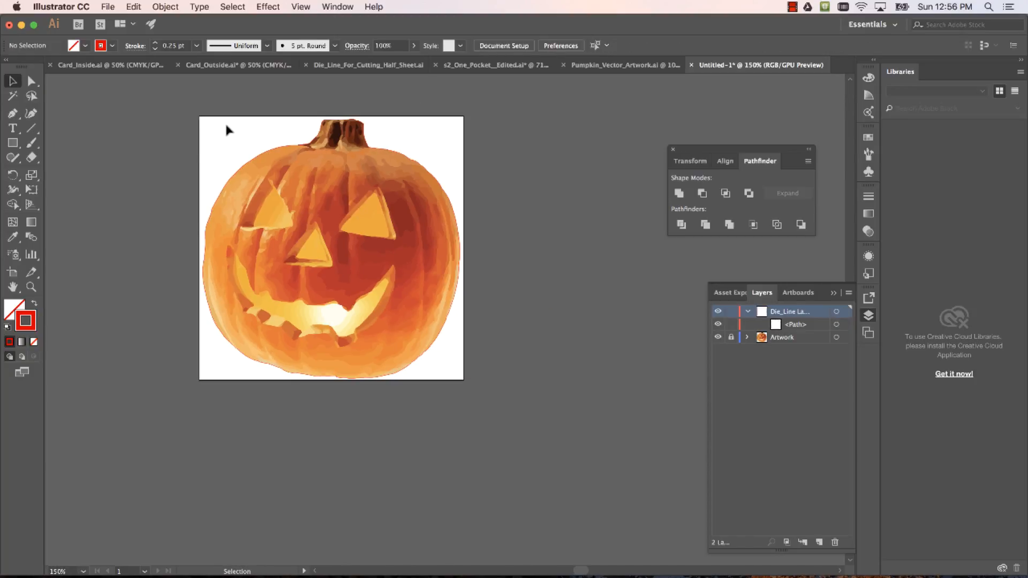
scroll(225, 121, up, 4)
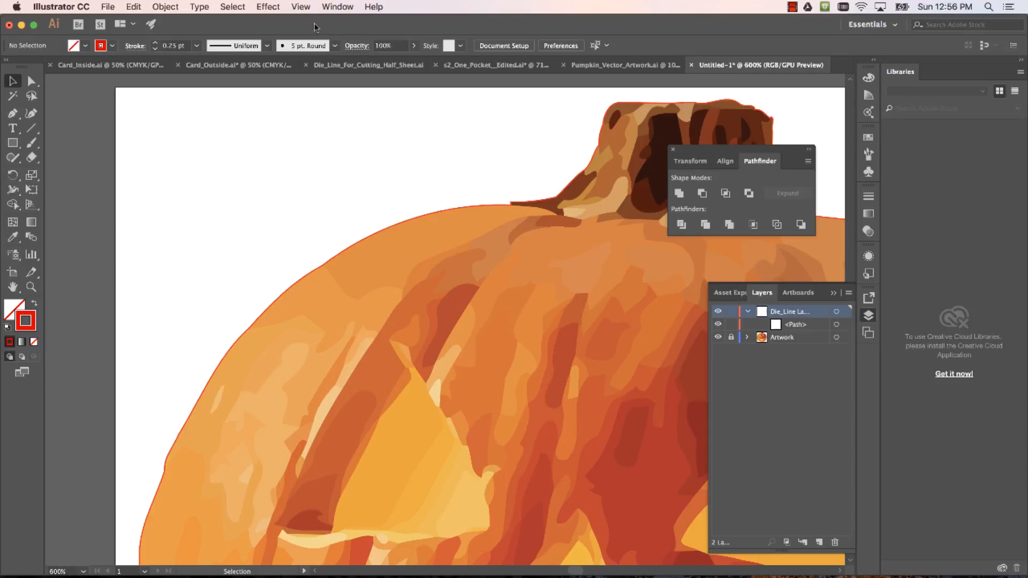
click(327, 6)
mouse_move(306, 5)
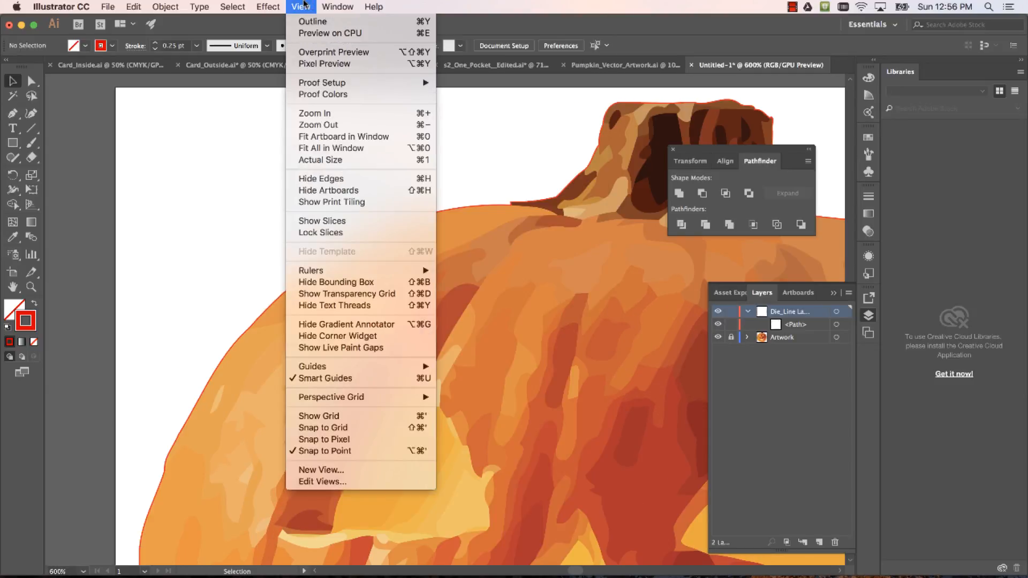
mouse_move(356, 270)
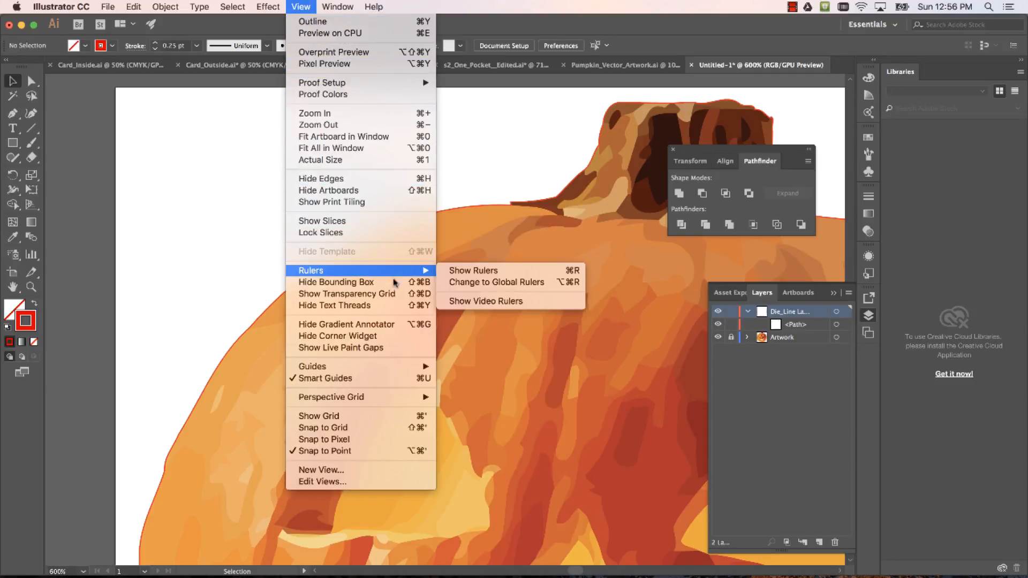
click(455, 272)
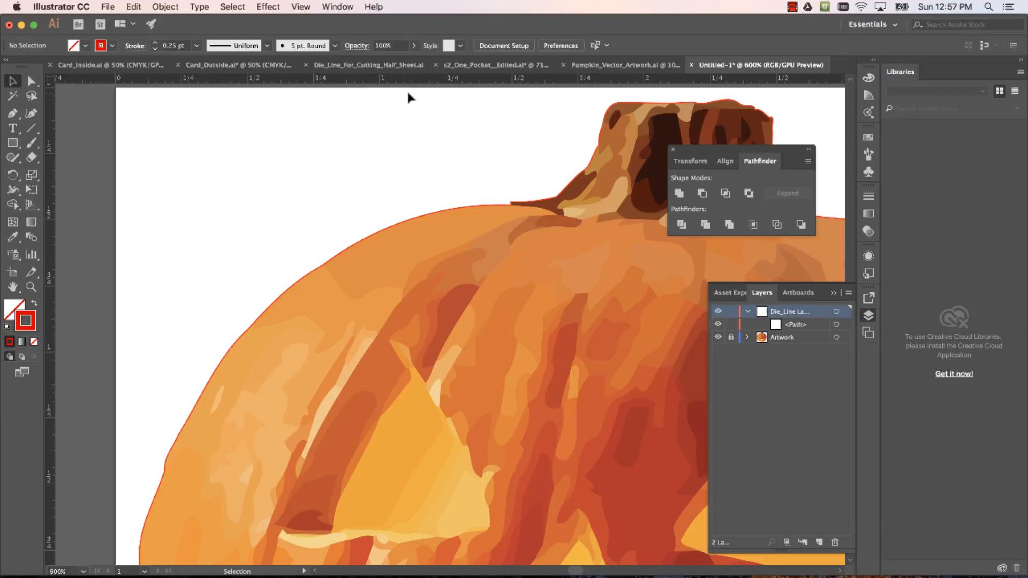
Step: Scale the red outline evenly toward its centre so it sits about 1/8 in inside the pumpkin's edge, and deselect it
click(459, 212)
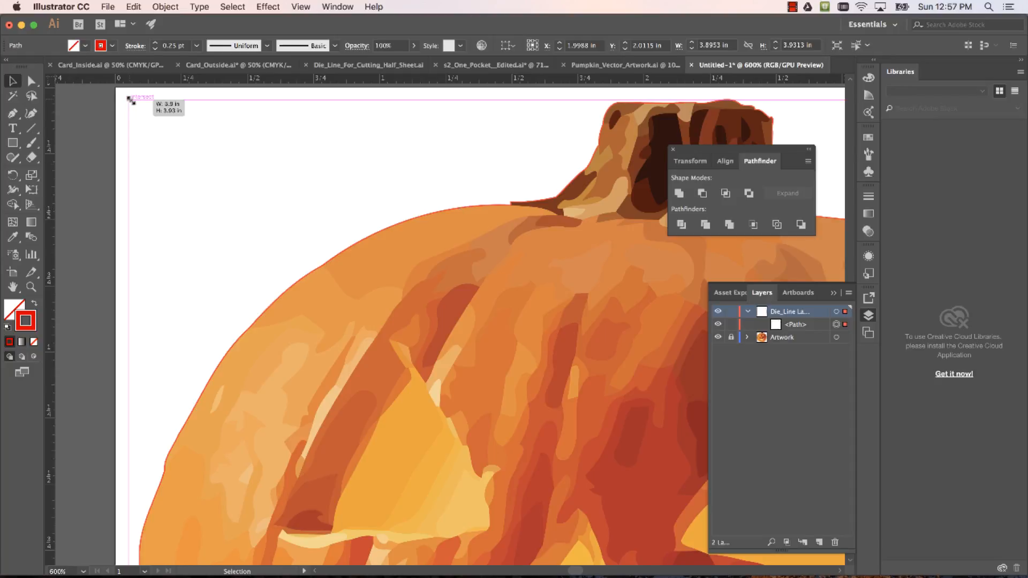
drag(130, 101, 151, 130)
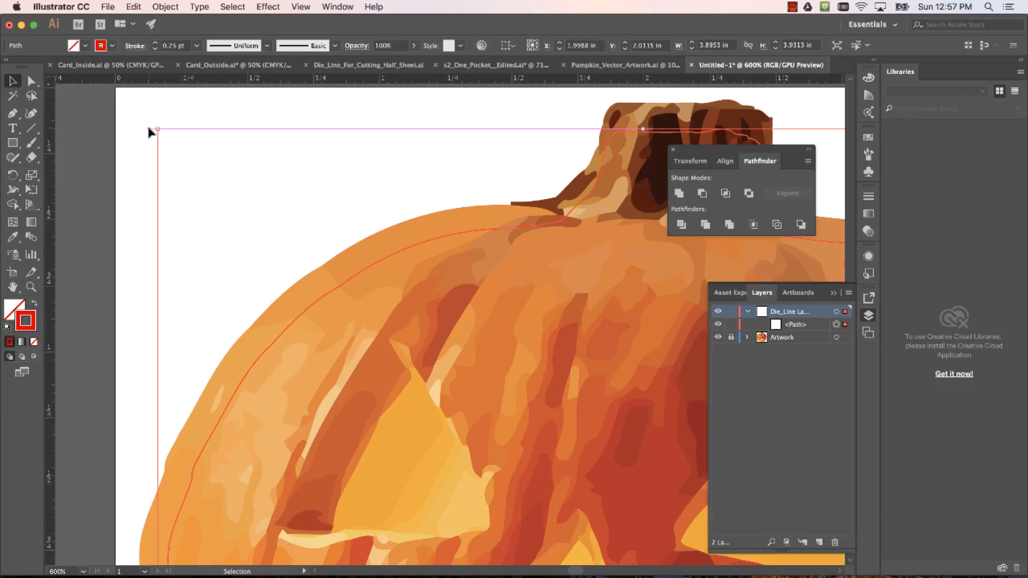
click(484, 101)
Step: Move the outline's individual anchor points on the right side of the stem slightly inward, away from the stem's edge
drag(597, 165, 84, 67)
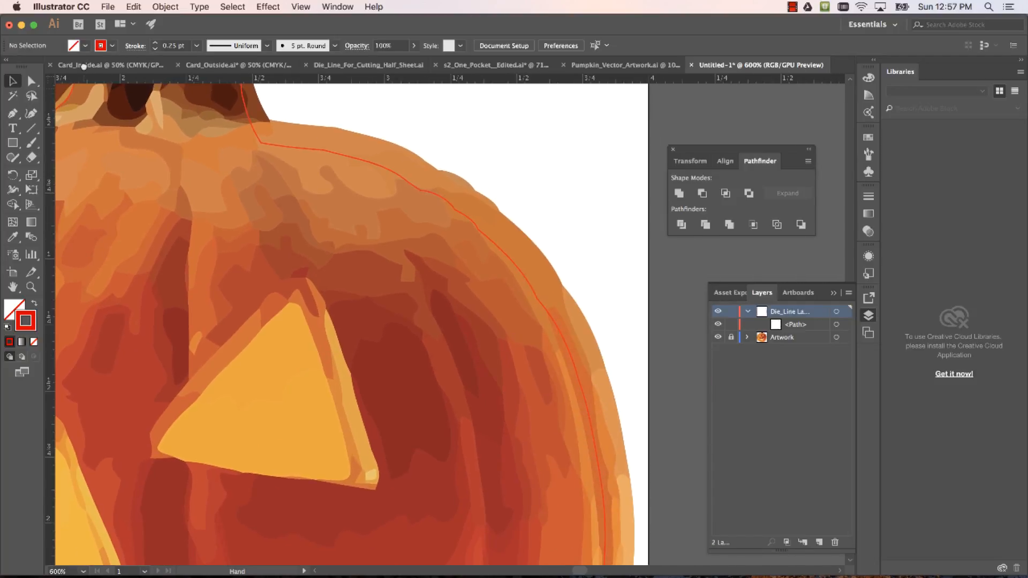
scroll(337, 191, up, 5)
scroll(337, 192, left, 5)
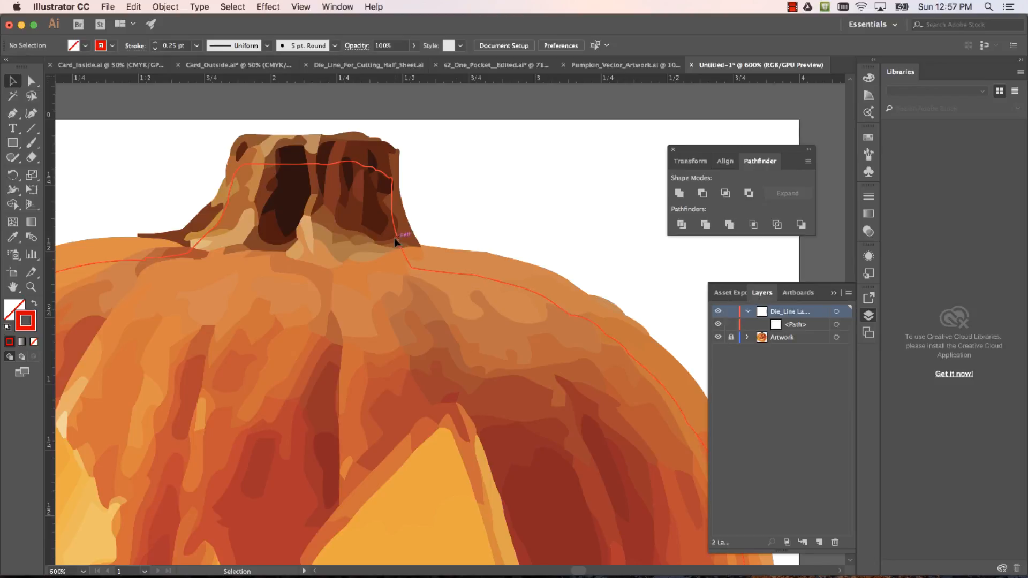
scroll(394, 179, down, 2)
scroll(393, 179, up, 5)
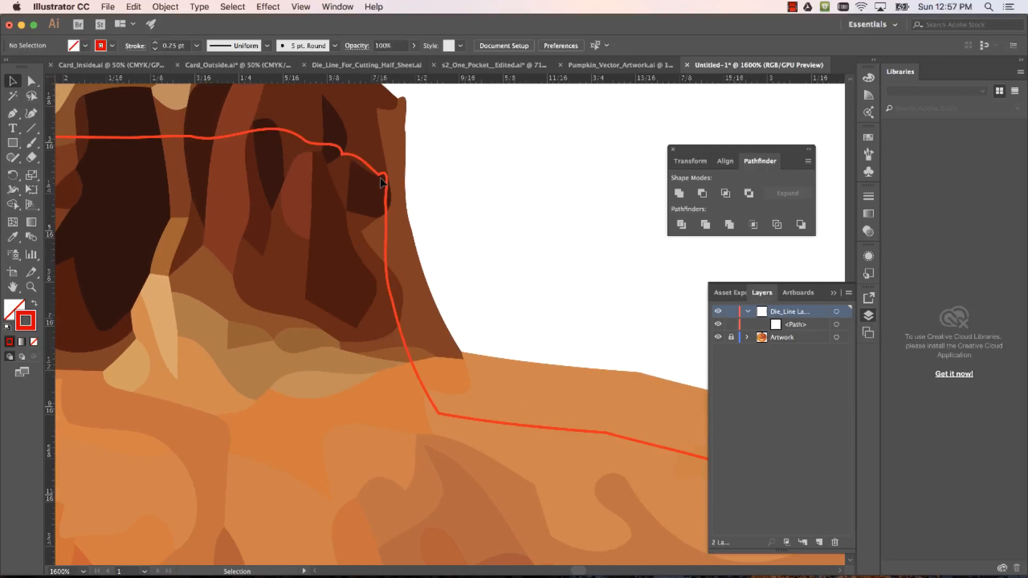
drag(385, 266, 414, 245)
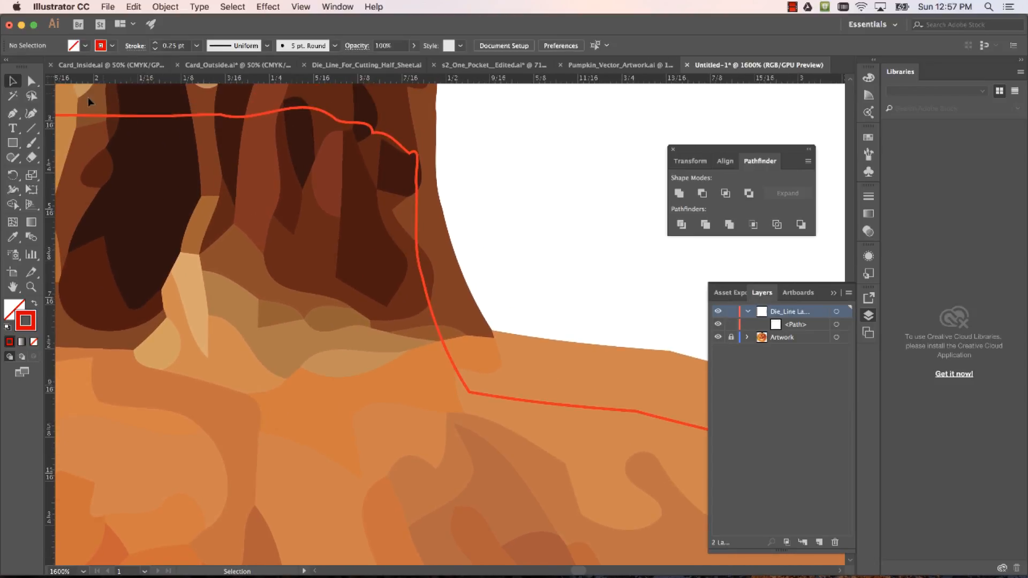
click(31, 82)
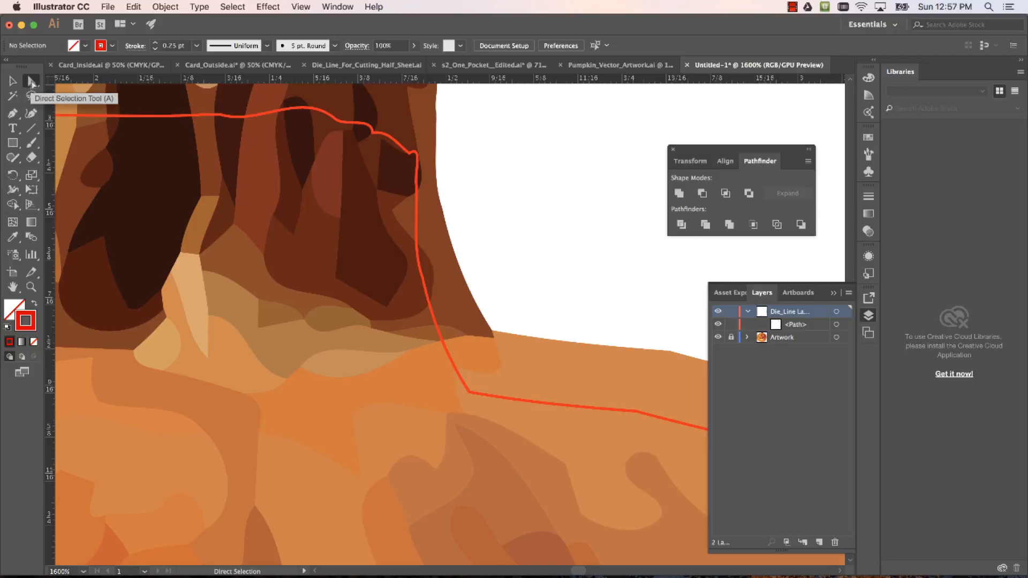
click(418, 210)
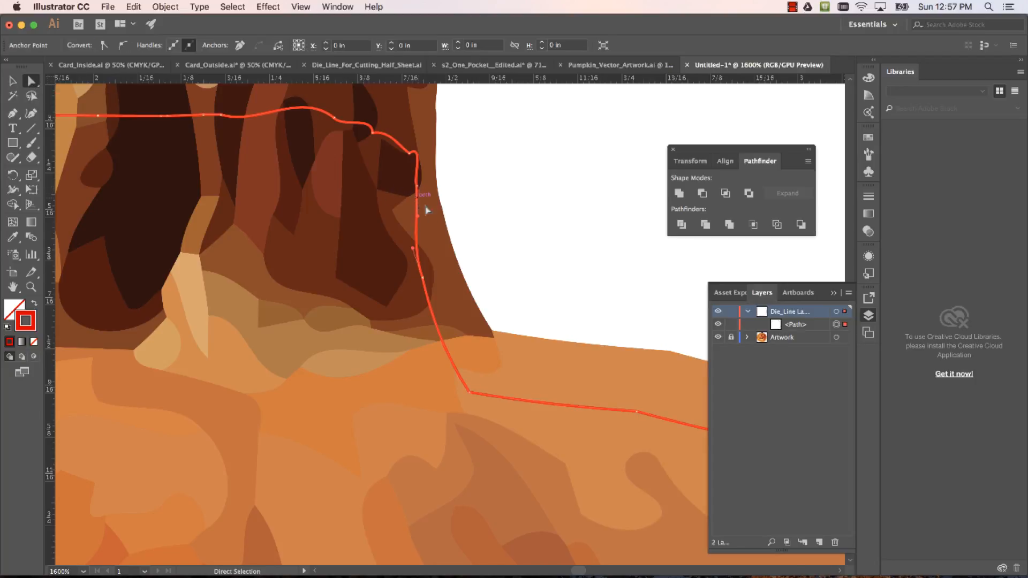
click(422, 280)
drag(422, 282, 390, 151)
drag(317, 213, 465, 323)
drag(350, 235, 417, 173)
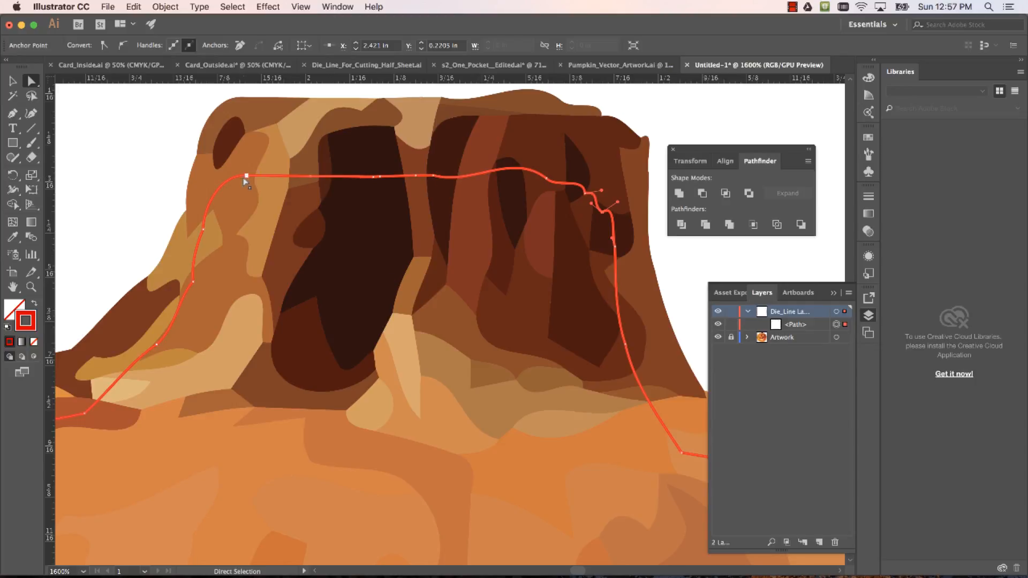
Step: Shift the outline's anchor points on the left side of the stem inward, nudging its upper-left anchor about 0.01 in to the right
drag(204, 230, 217, 231)
drag(193, 284, 197, 293)
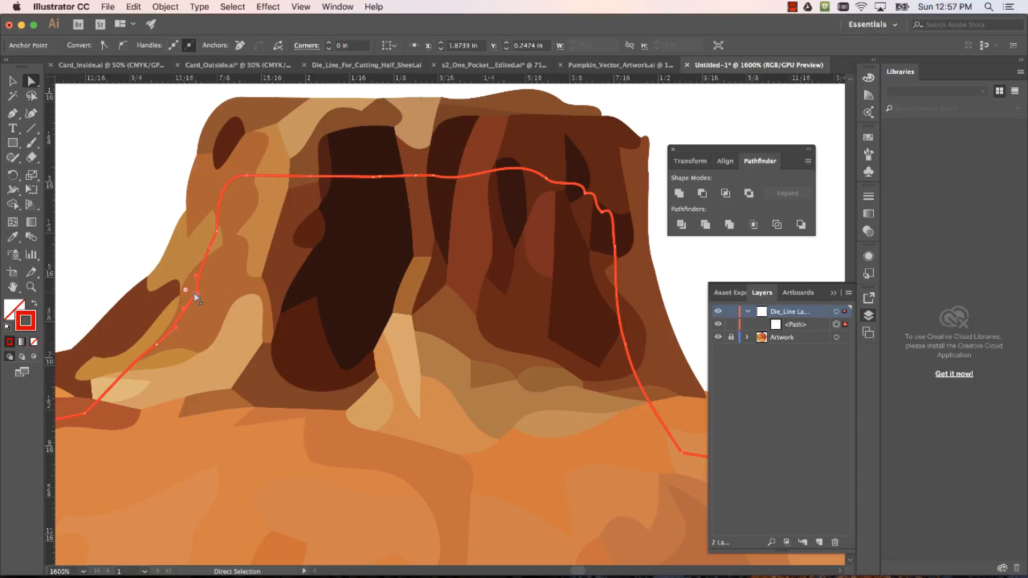
drag(158, 346, 247, 296)
drag(340, 98, 349, 98)
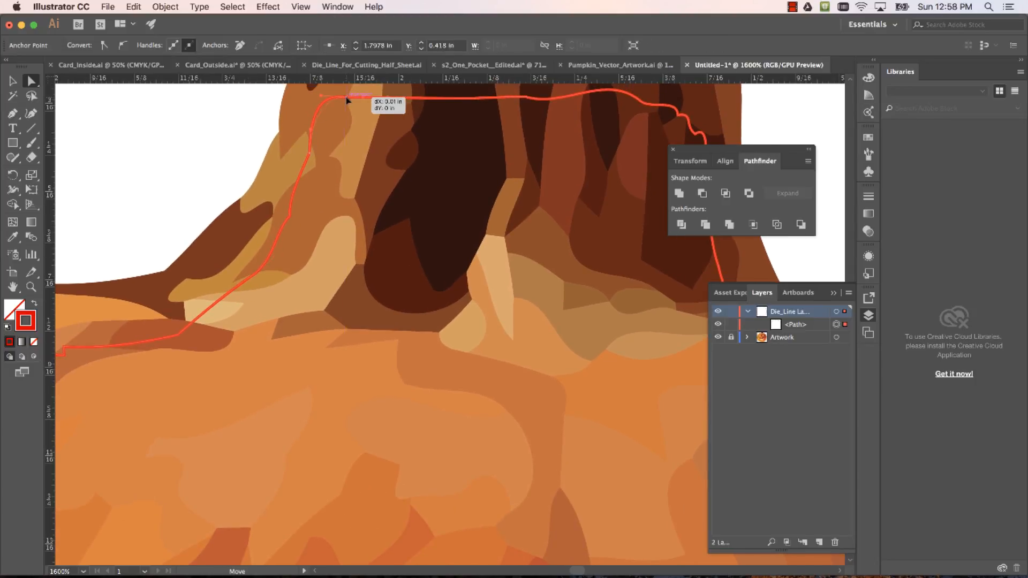
Step: Examine the gap between the die line and the pumpkin's edge down the left side and along the bottom
mouse_move(271, 294)
mouse_down()
mouse_move(456, 161)
mouse_move(500, 115)
mouse_up()
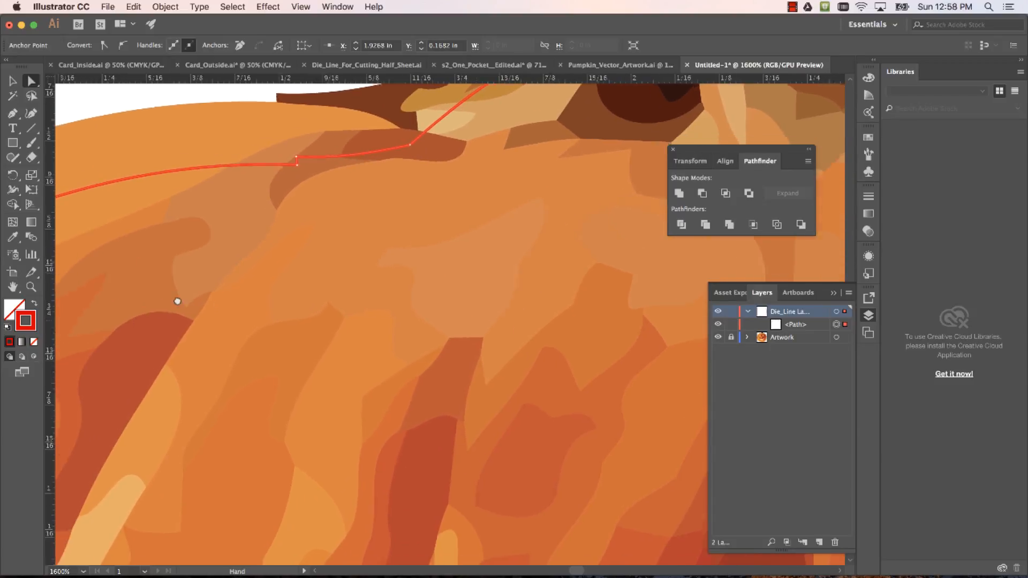
drag(177, 299, 525, 252)
mouse_move(283, 321)
mouse_down()
mouse_move(230, 434)
mouse_move(335, 246)
mouse_up()
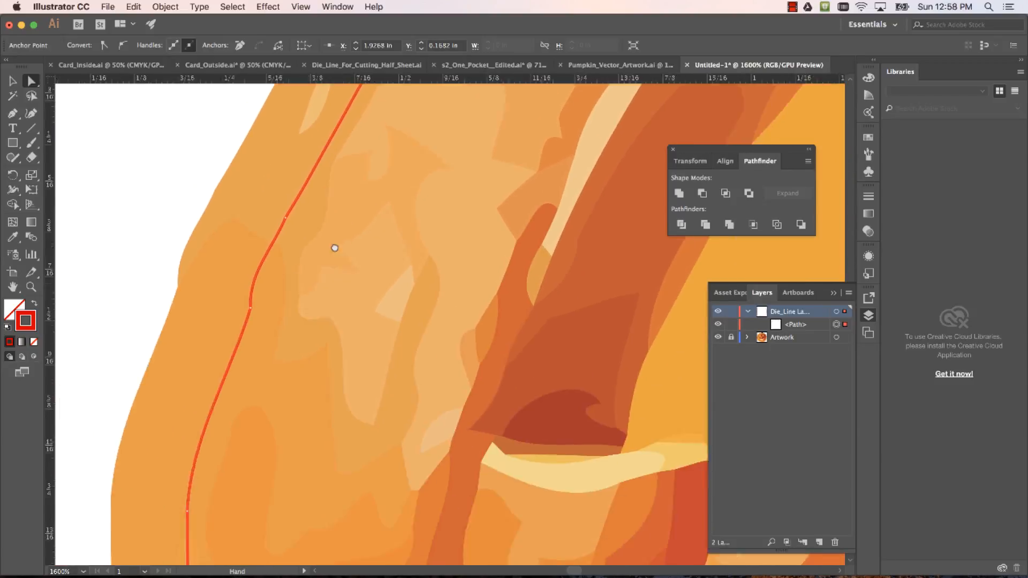
drag(333, 532, 375, 272)
drag(287, 461, 363, 326)
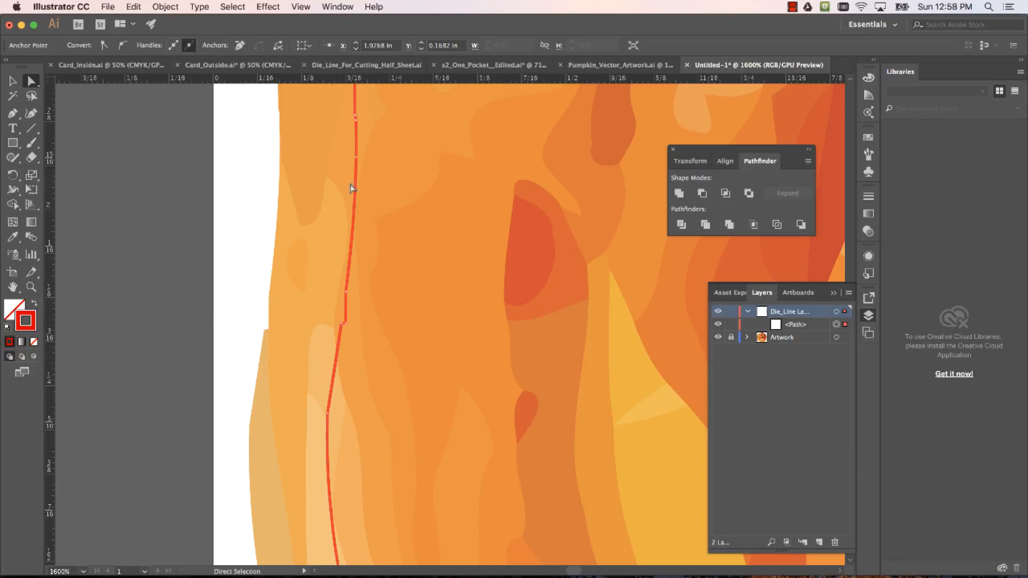
mouse_move(430, 375)
mouse_down()
mouse_move(413, 369)
mouse_move(399, 232)
mouse_move(278, 220)
mouse_move(277, 192)
mouse_up()
drag(462, 529, 237, 232)
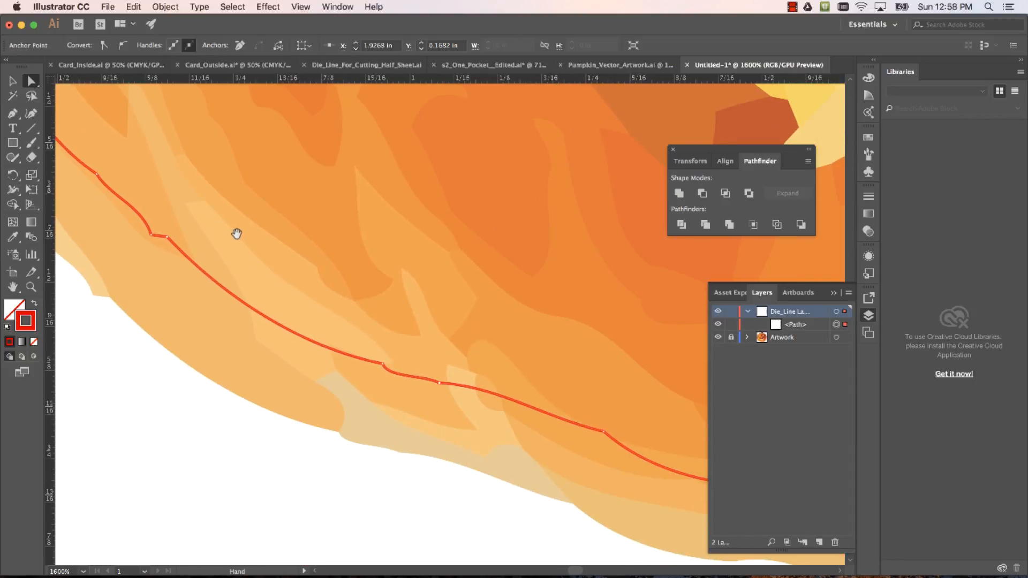
mouse_move(496, 371)
mouse_down()
mouse_move(262, 365)
mouse_move(290, 285)
mouse_move(292, 227)
mouse_up()
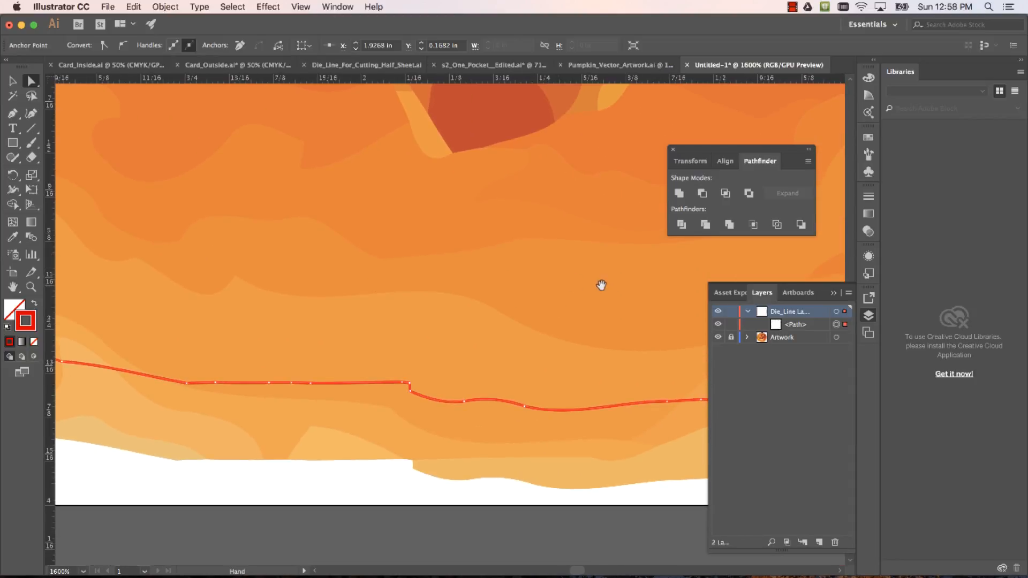
drag(601, 284, 202, 273)
Step: Examine the gap between the die line and the pumpkin's edge up the right side to the stem
mouse_move(615, 260)
mouse_down()
mouse_move(328, 300)
mouse_move(332, 322)
mouse_up()
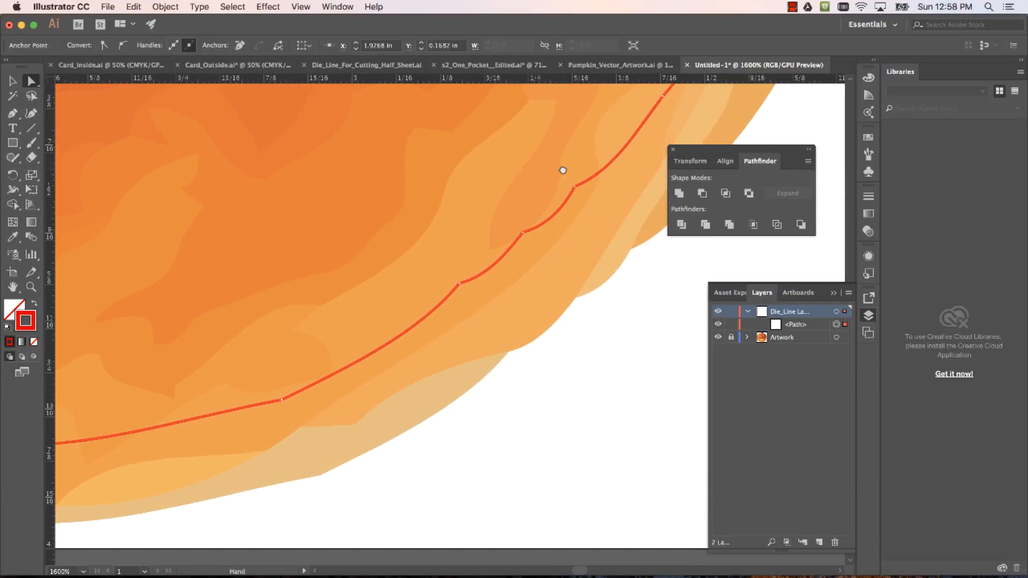
drag(563, 167, 374, 473)
drag(562, 136, 424, 411)
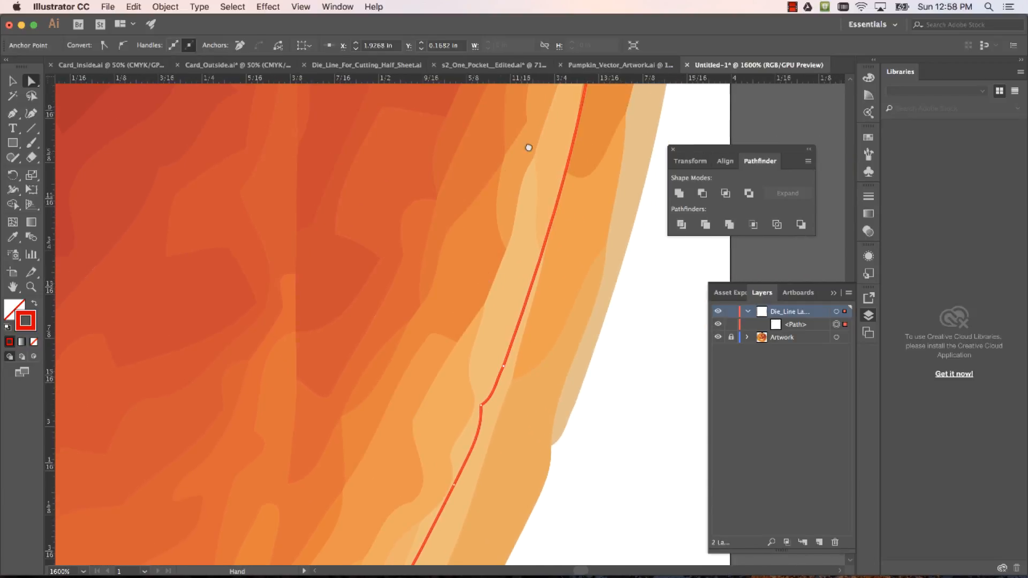
drag(528, 150, 466, 474)
drag(500, 158, 519, 408)
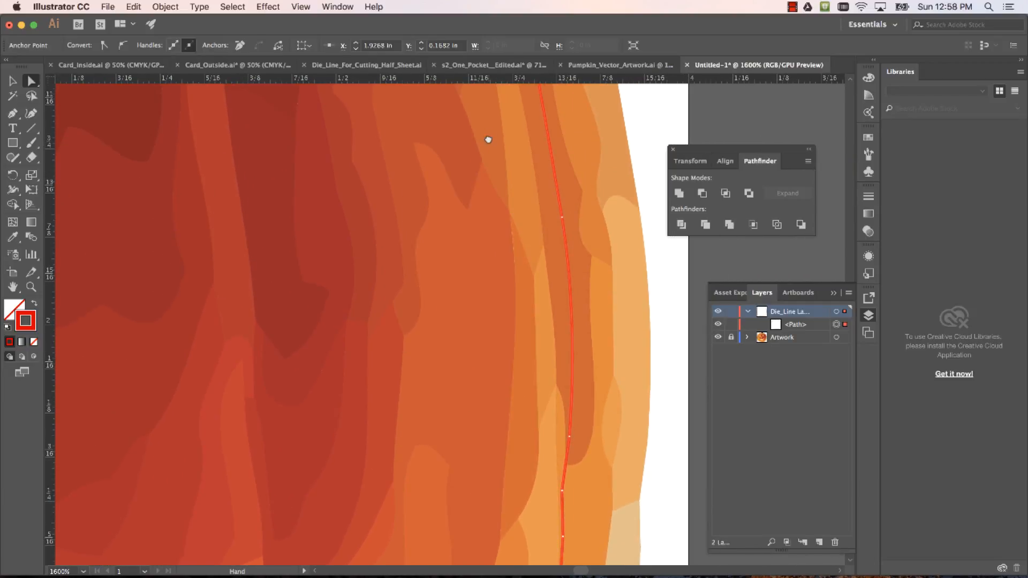
drag(489, 140, 560, 440)
drag(461, 163, 604, 459)
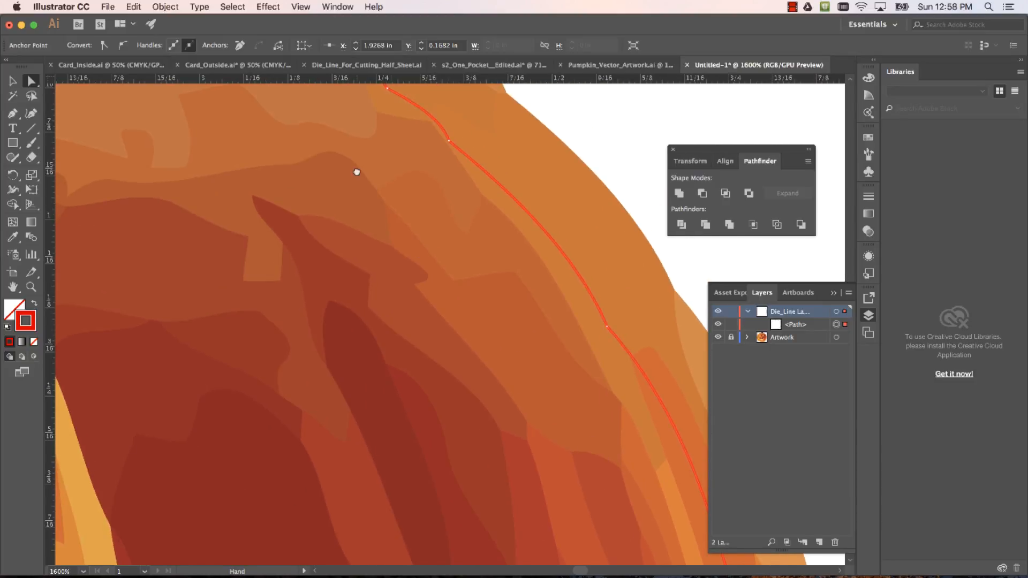
drag(357, 172, 603, 452)
drag(322, 290, 730, 373)
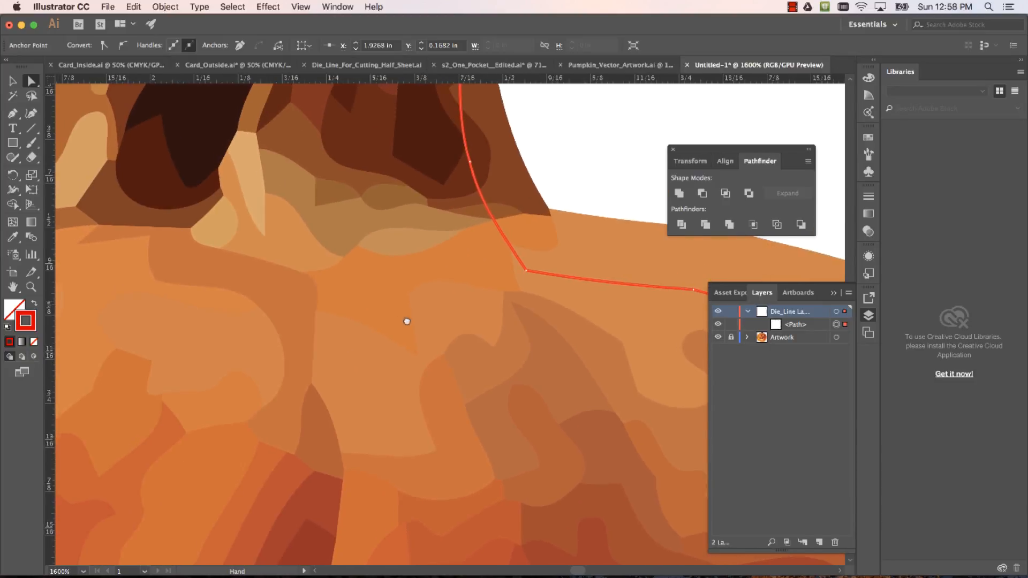
drag(407, 322, 537, 379)
Step: Review the inset die line on the whole pumpkin and deselect the path
key(super+minus)
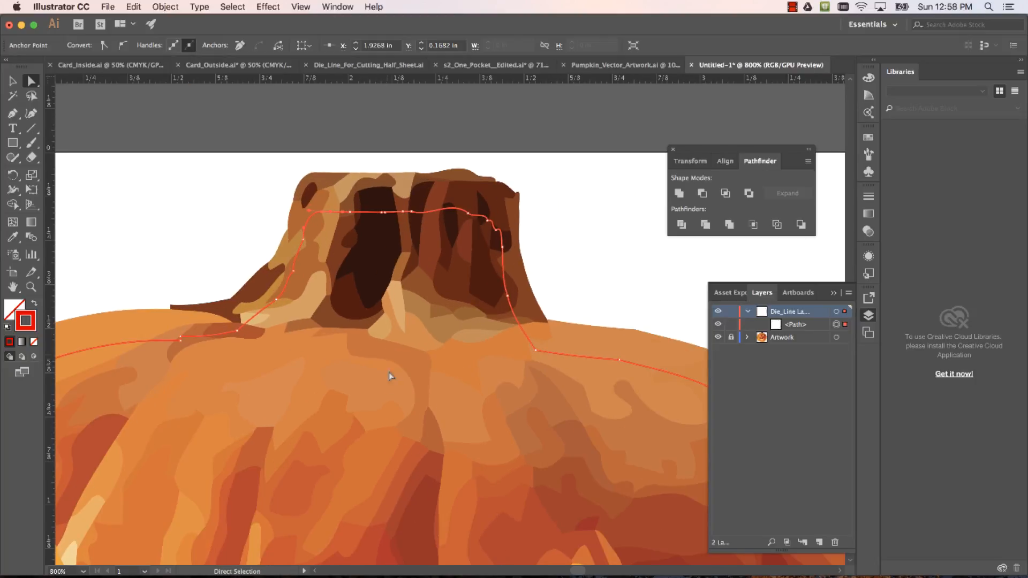
scroll(423, 244, down, 3)
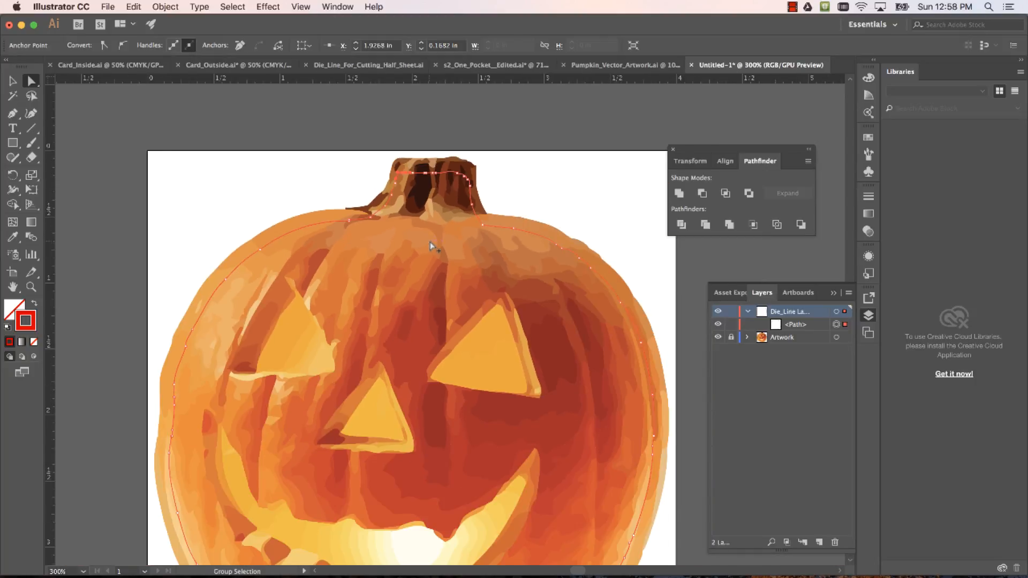
scroll(429, 242, down, 2)
drag(450, 323, 452, 291)
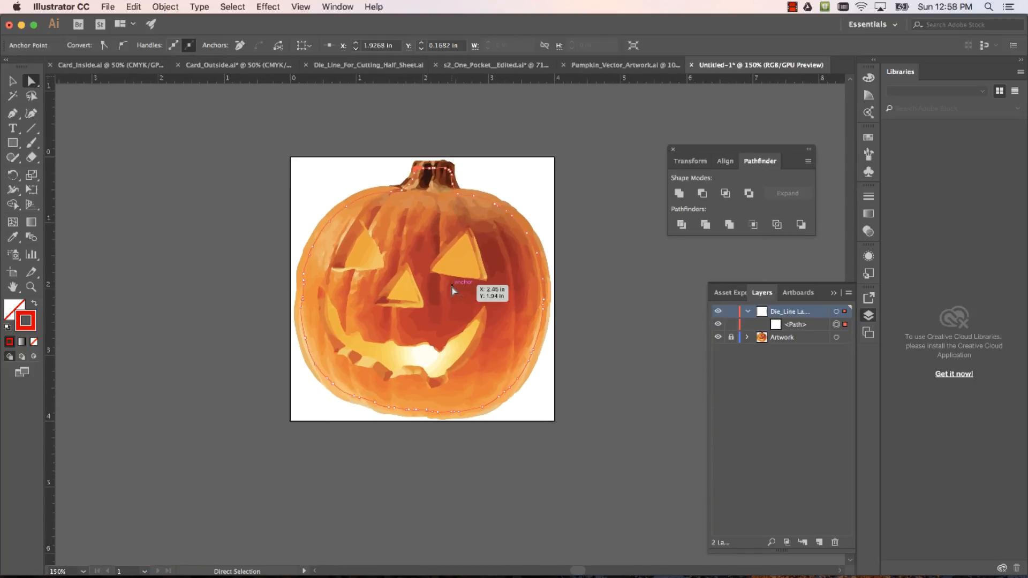
scroll(452, 291, up, 1)
scroll(453, 291, up, 1)
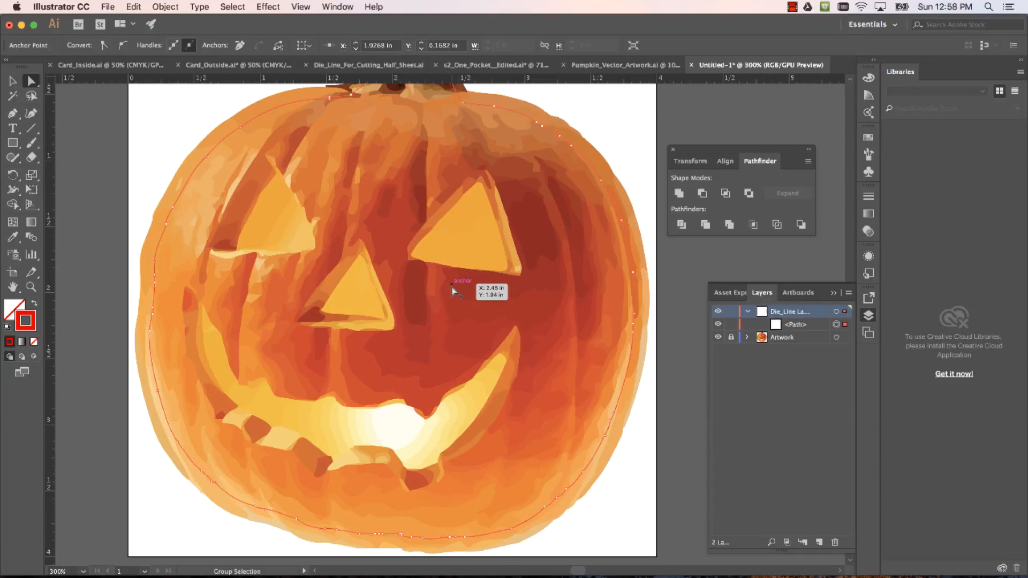
scroll(452, 291, down, 1)
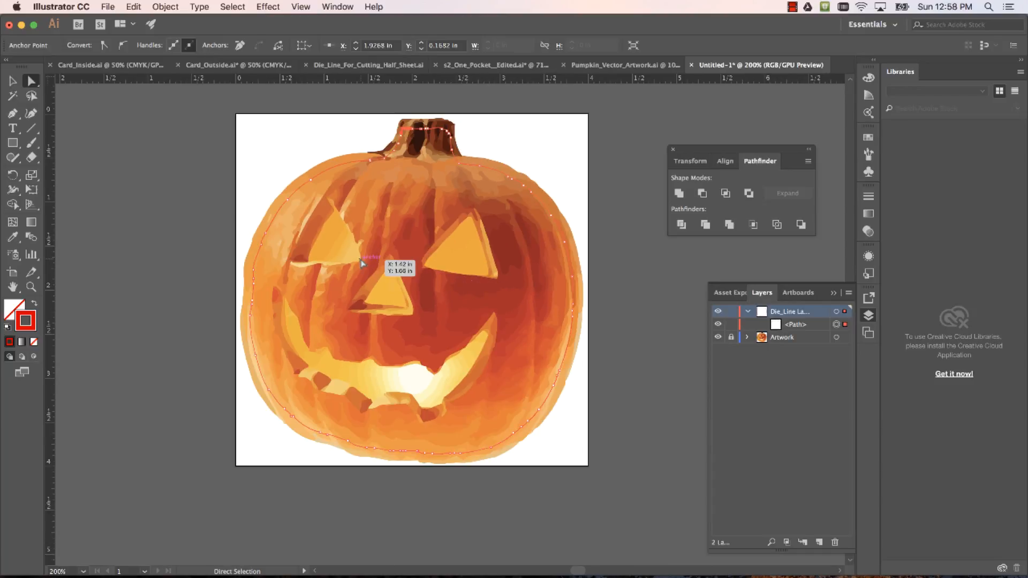
click(93, 131)
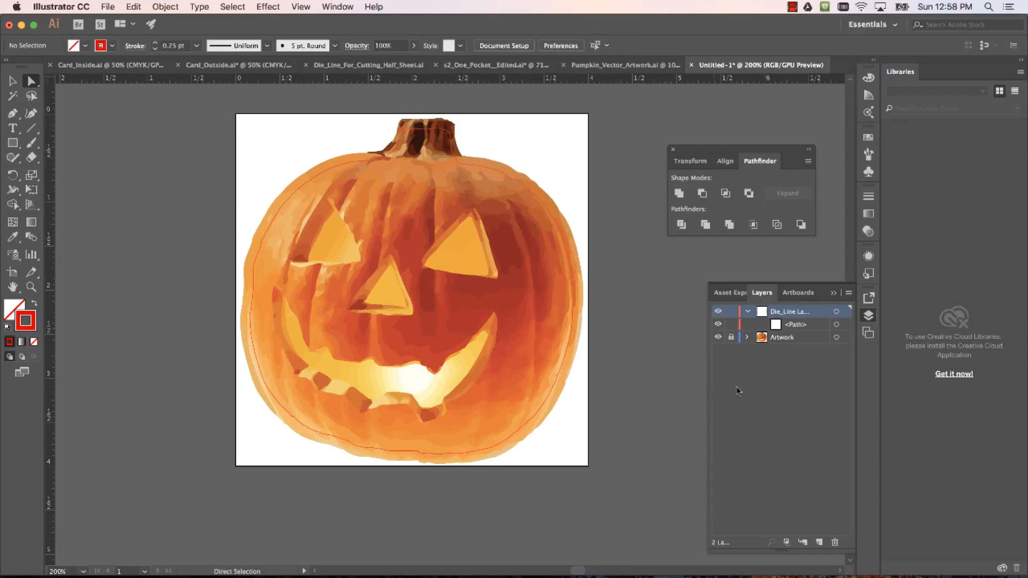